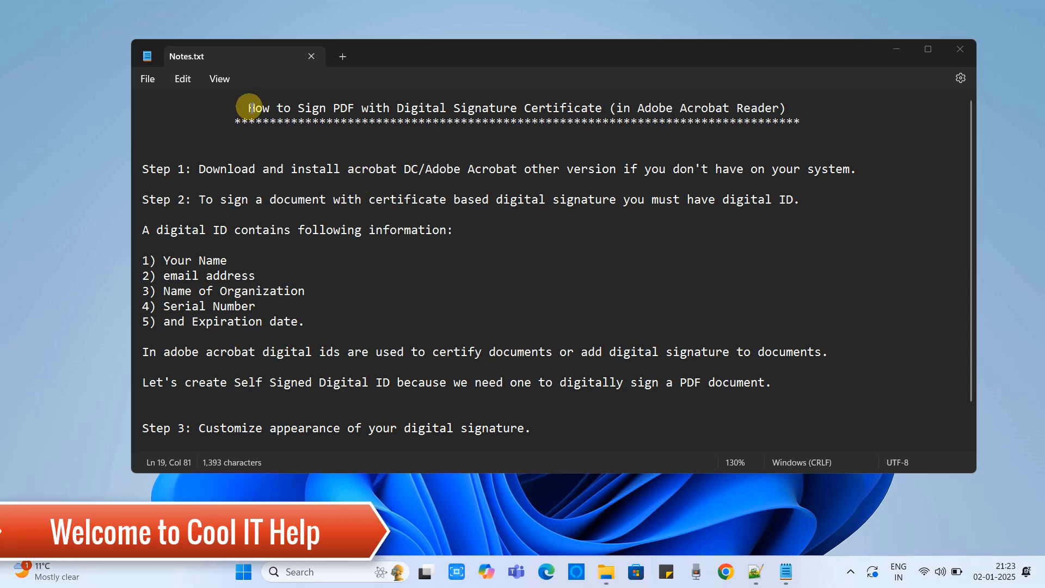
Enlarge the Notepad window so the notes show down to the Step 4 line.
left_click_drag(247, 107, 494, 112)
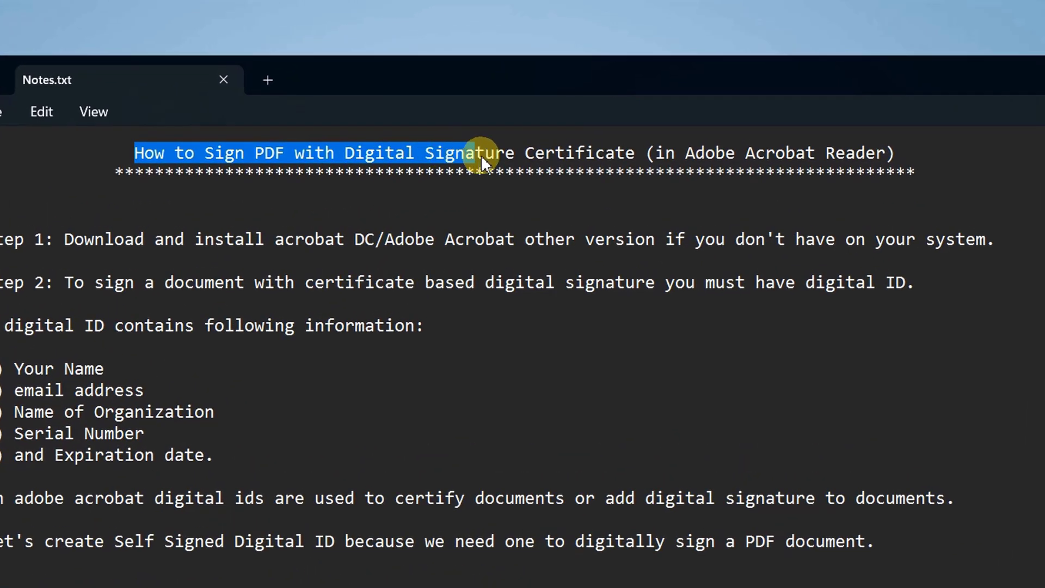
left_click_drag(481, 157, 845, 145)
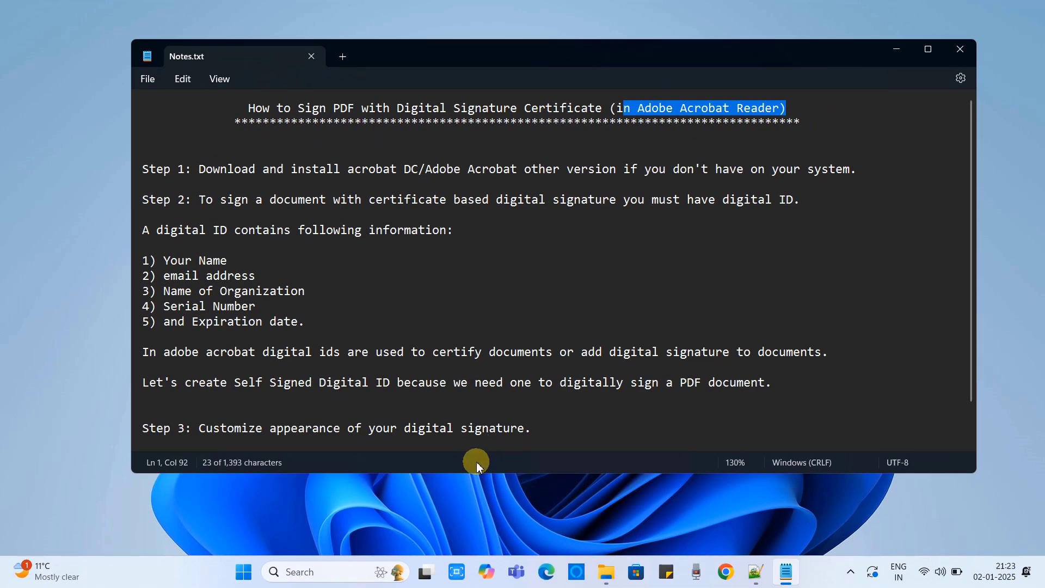
left_click_drag(482, 475, 490, 513)
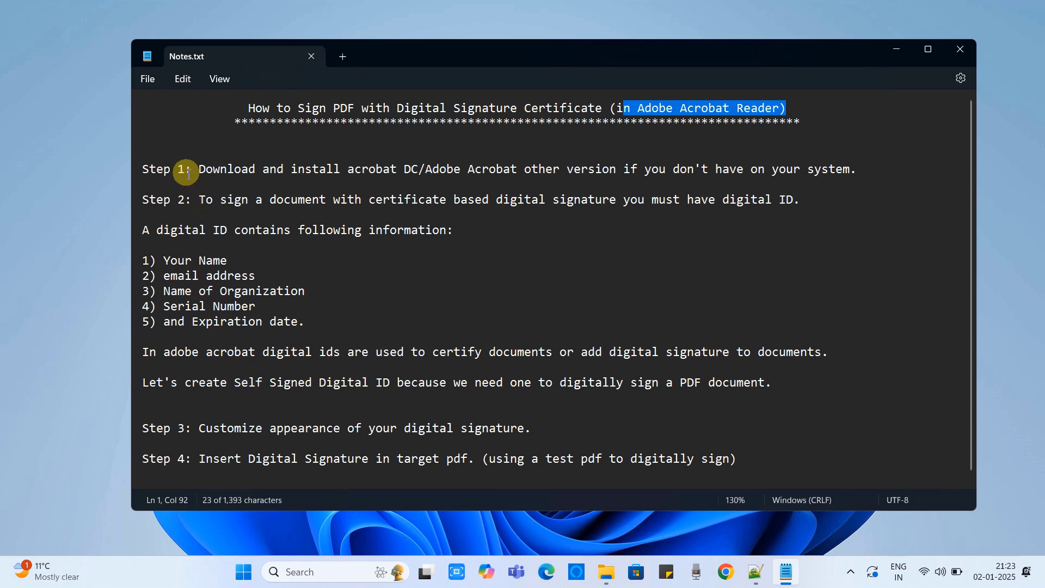
Add ' Reader' after 'Adobe Acrobat' in the Step 1 line.
left_click_drag(192, 169, 142, 176)
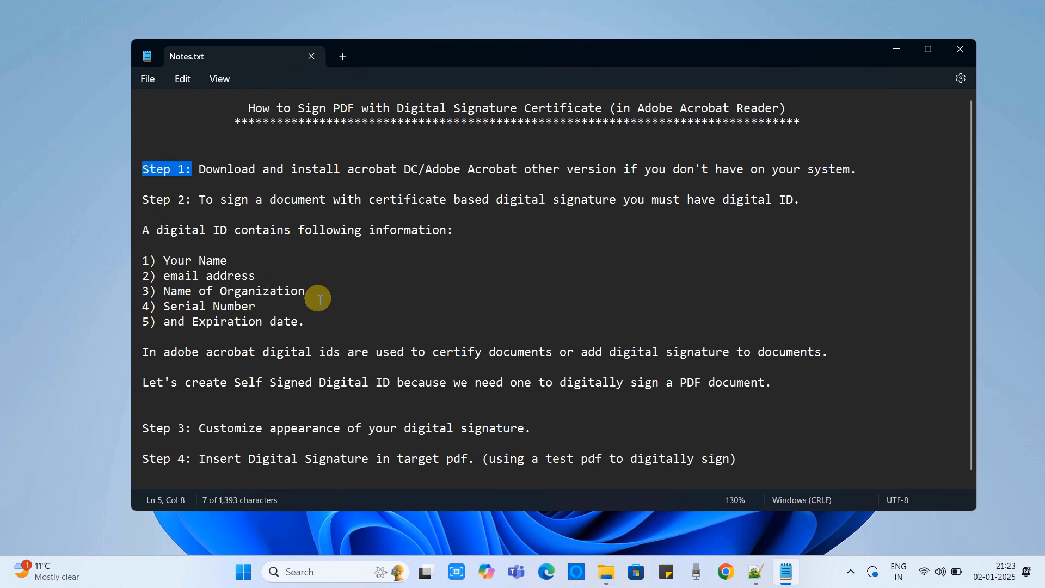
left_click(212, 169)
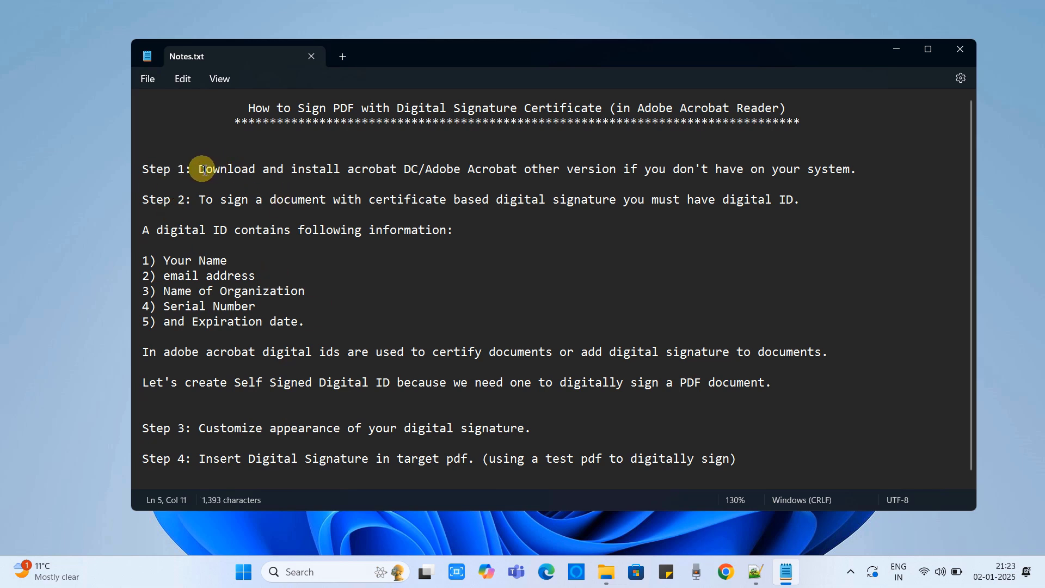
left_click_drag(200, 169, 526, 173)
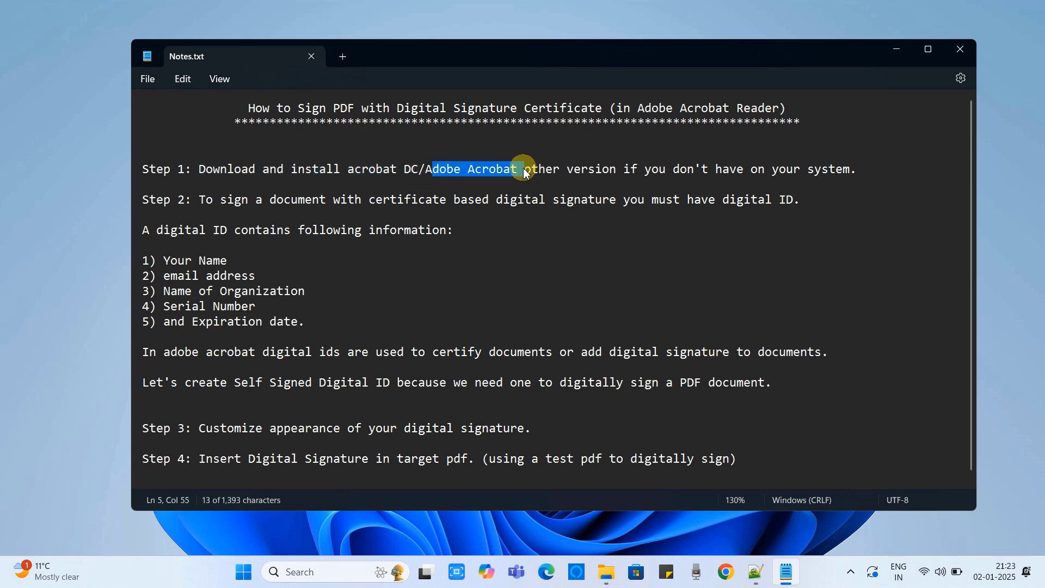
left_click(520, 171)
type("Reader")
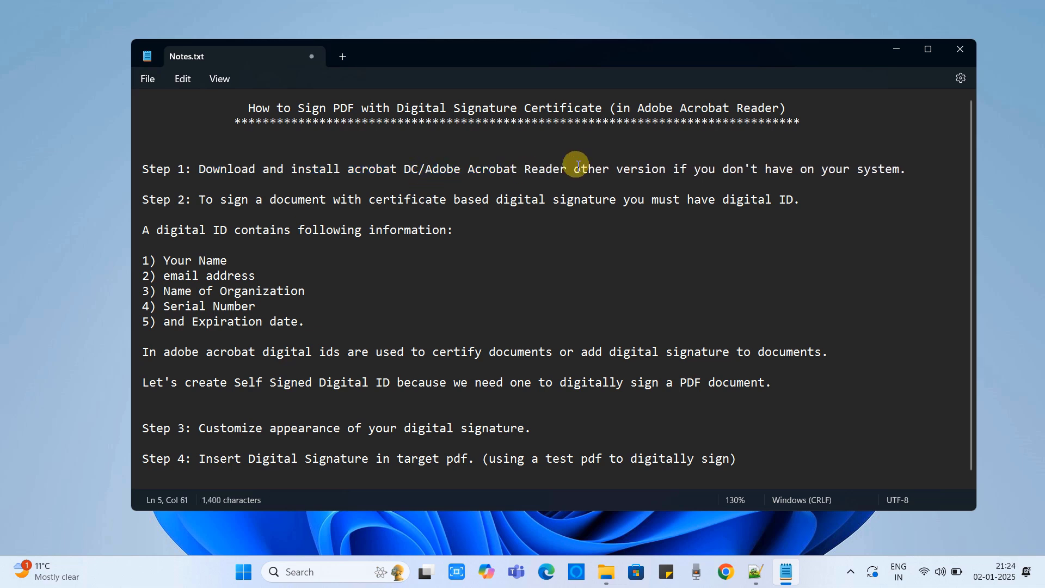
left_click_drag(578, 164, 899, 176)
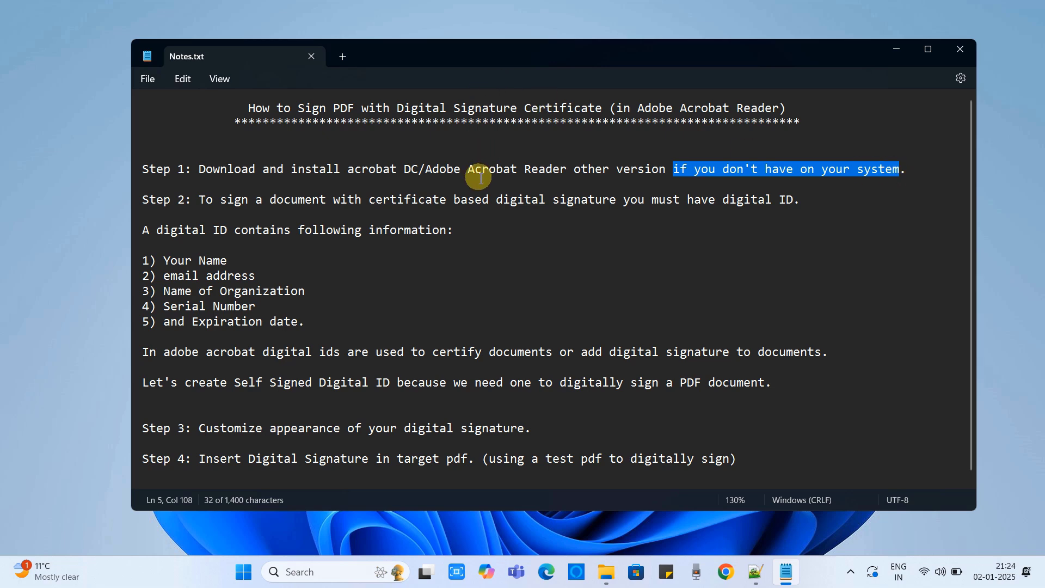
left_click_drag(191, 200, 140, 200)
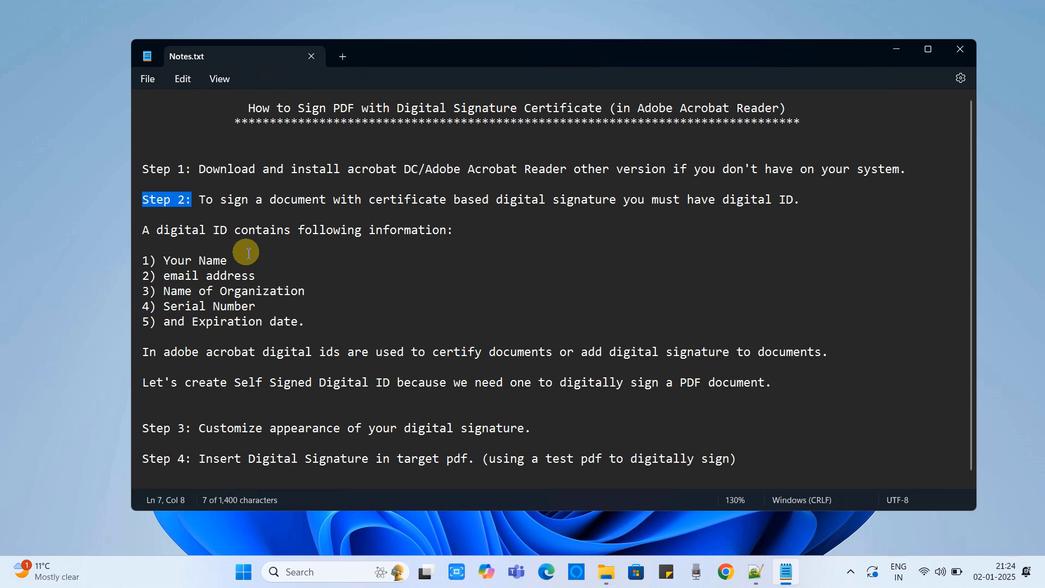
left_click(270, 209)
left_click_drag(205, 201, 619, 207)
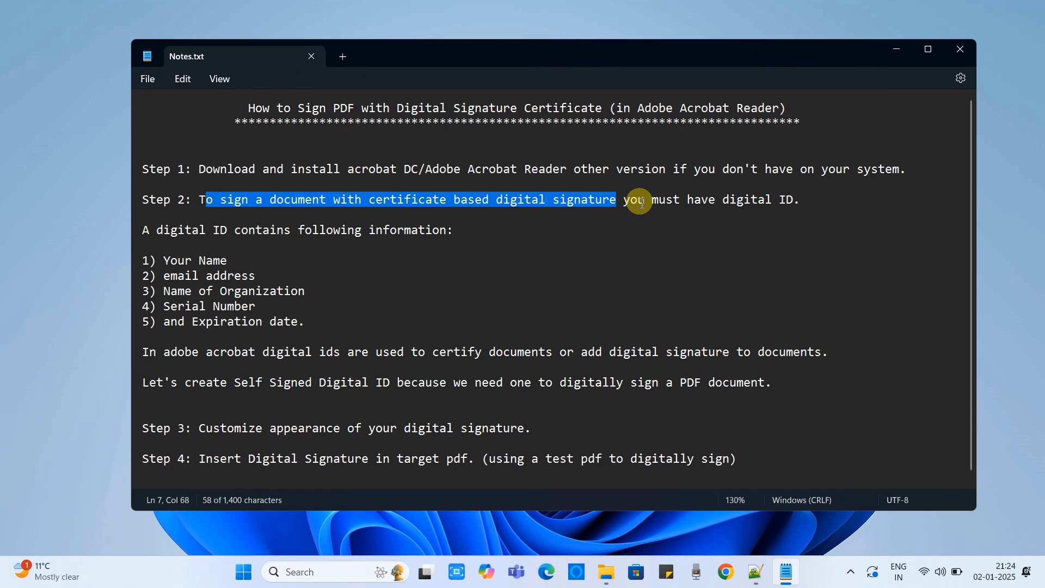
left_click_drag(631, 202, 802, 197)
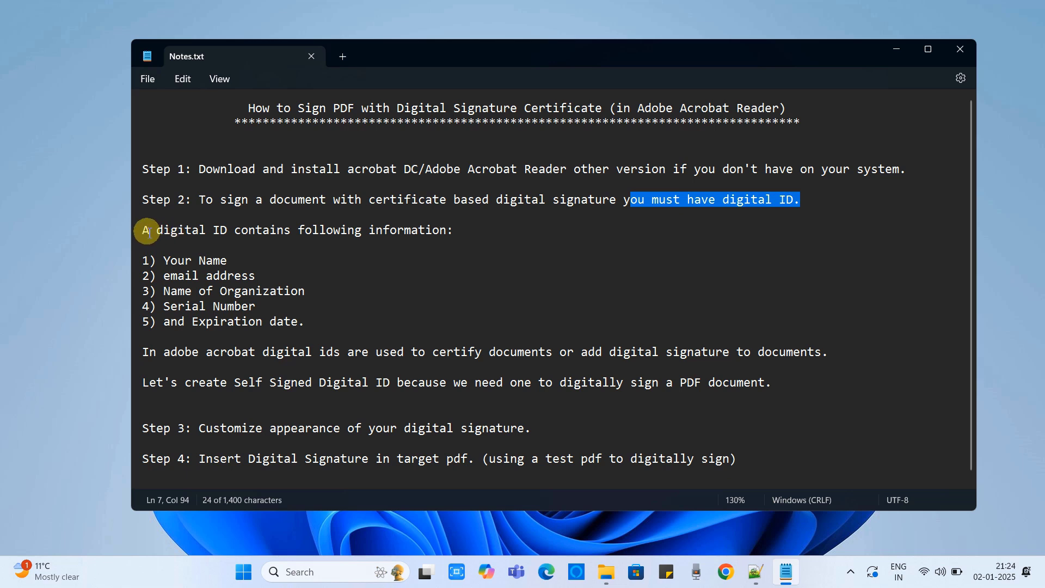
left_click_drag(150, 232, 457, 233)
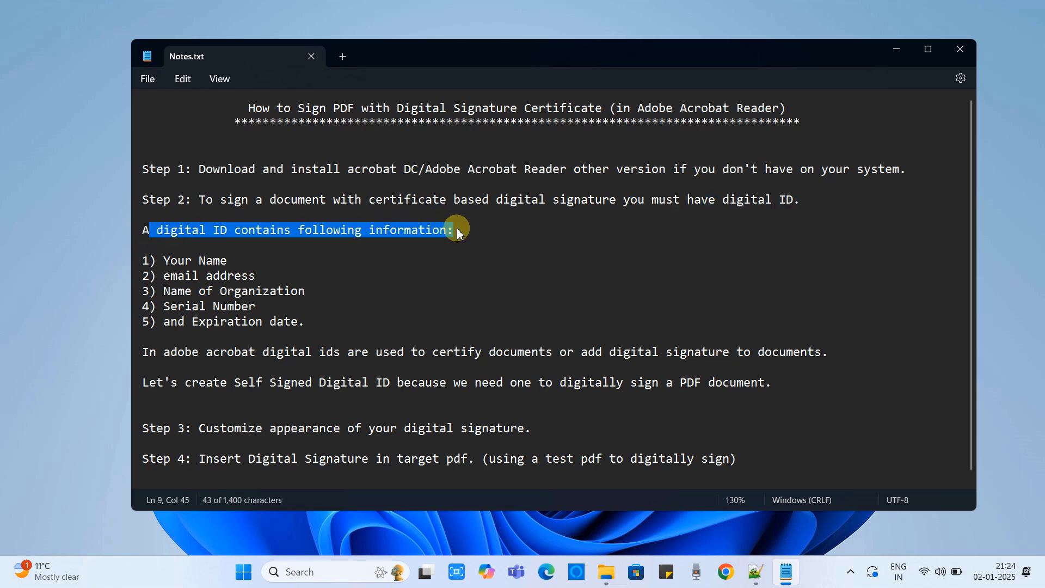
left_click_drag(163, 261, 251, 261)
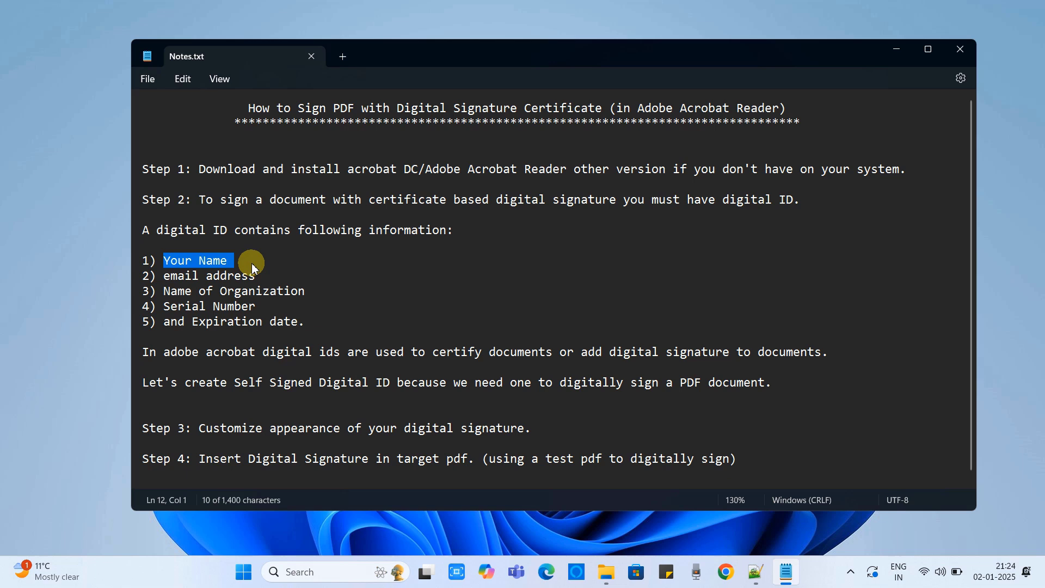
left_click_drag(161, 275, 267, 276)
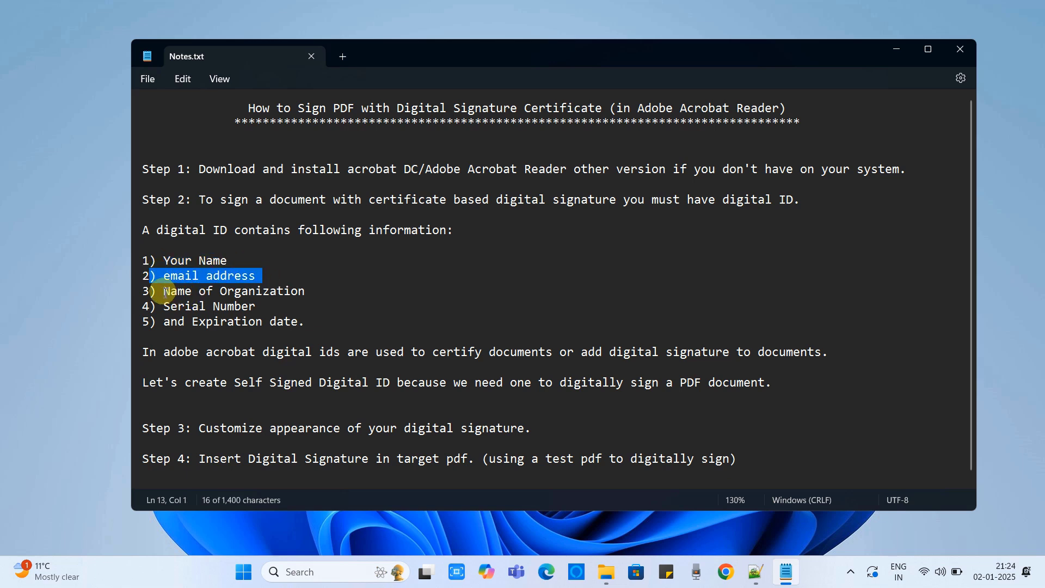
left_click_drag(162, 291, 304, 290)
left_click_drag(156, 307, 235, 312)
left_click_drag(157, 322, 306, 324)
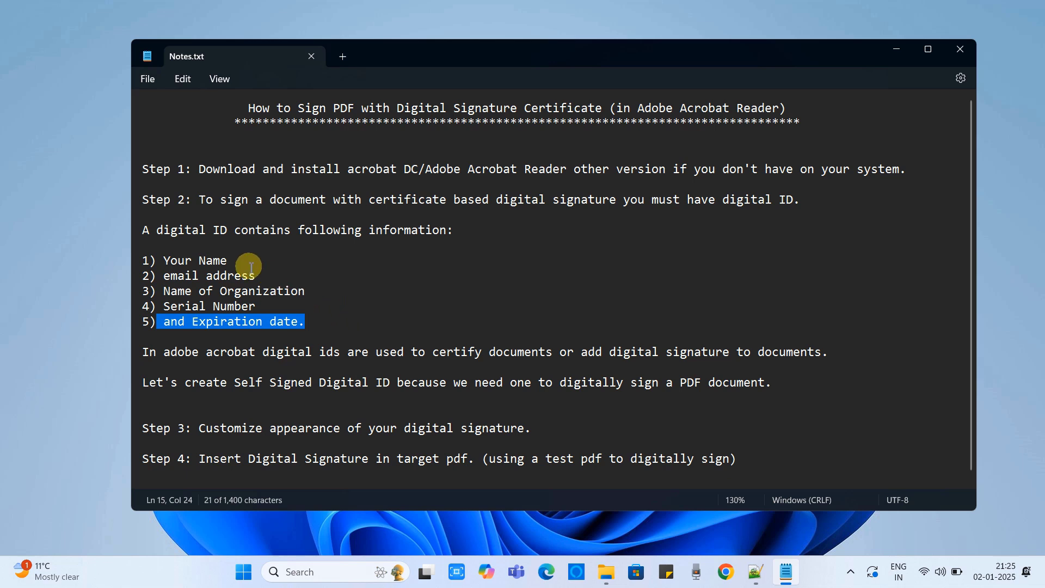
left_click_drag(192, 230, 440, 231)
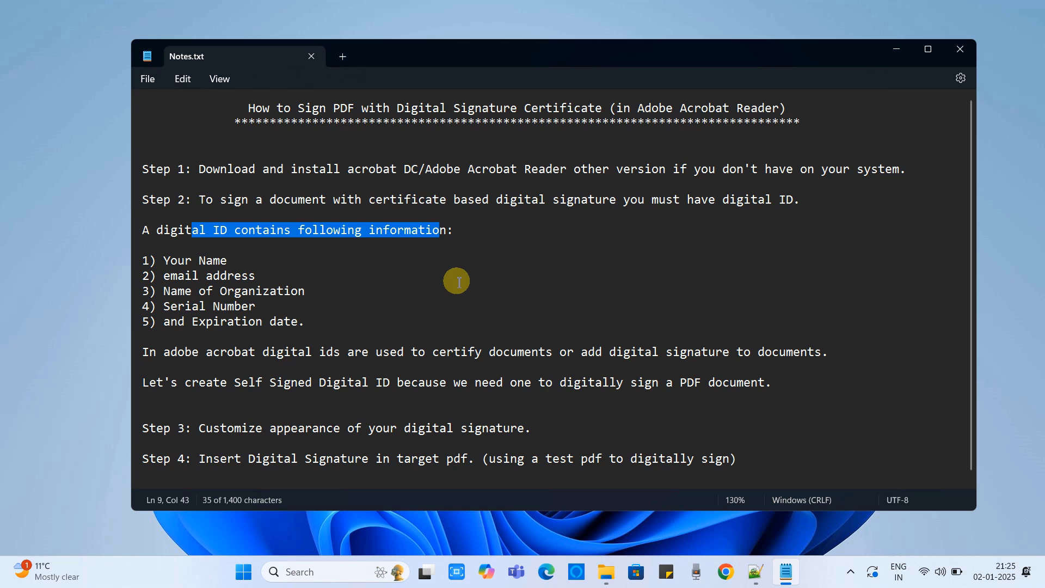
left_click_drag(149, 353, 549, 357)
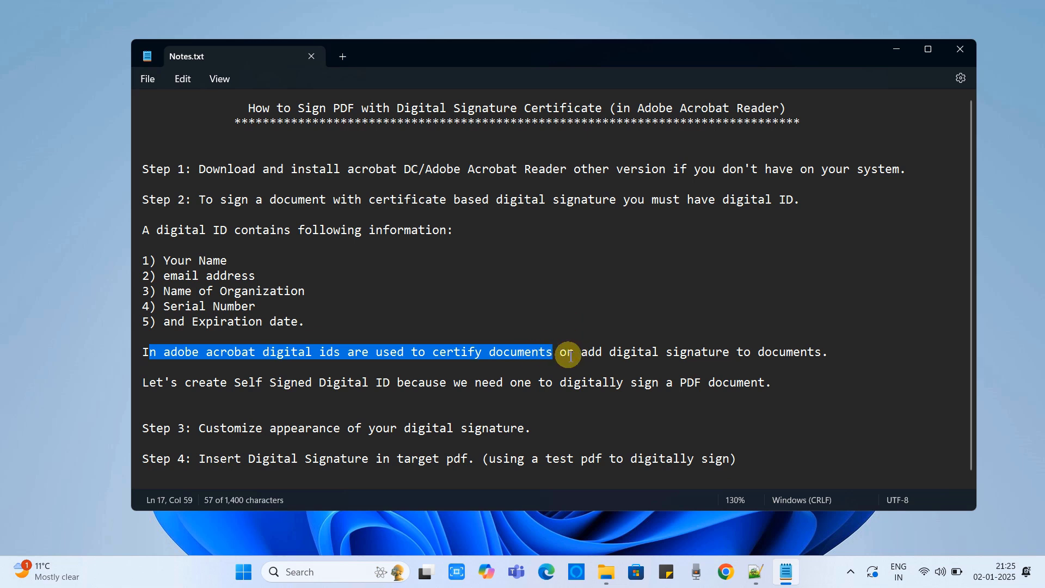
left_click_drag(581, 357, 830, 354)
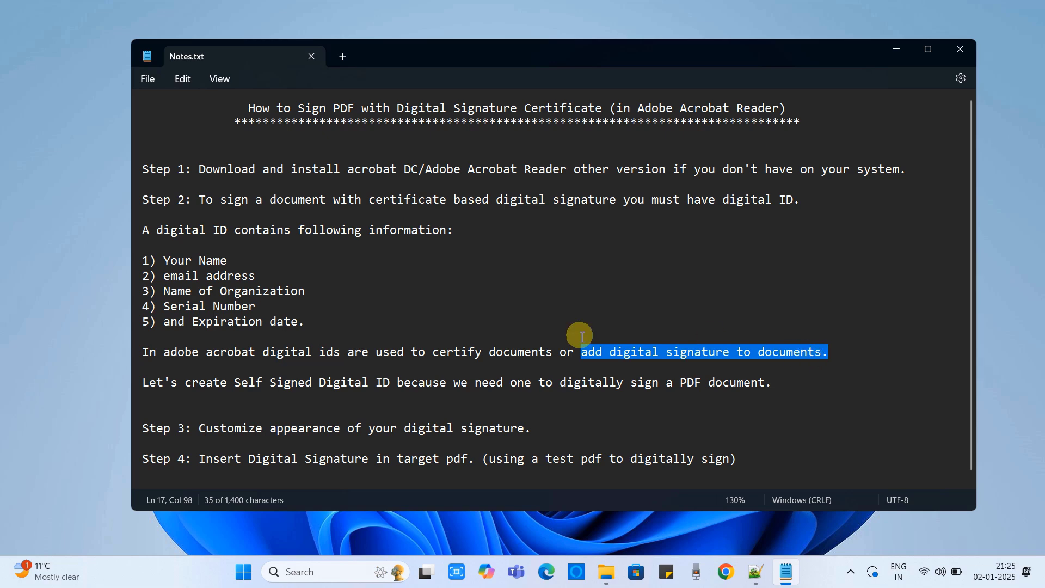
left_click_drag(177, 384, 150, 386)
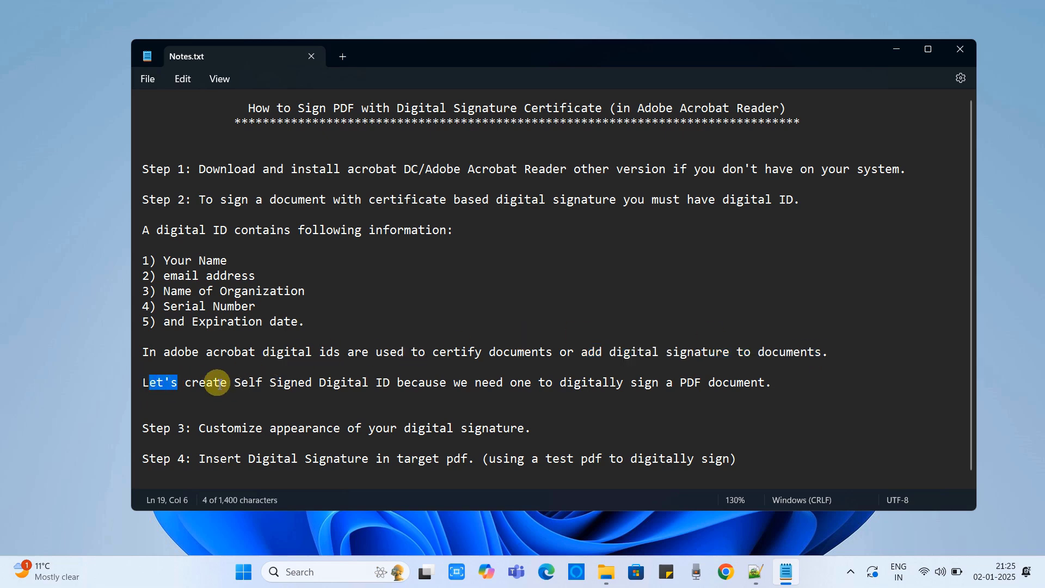
left_click_drag(221, 384, 396, 383)
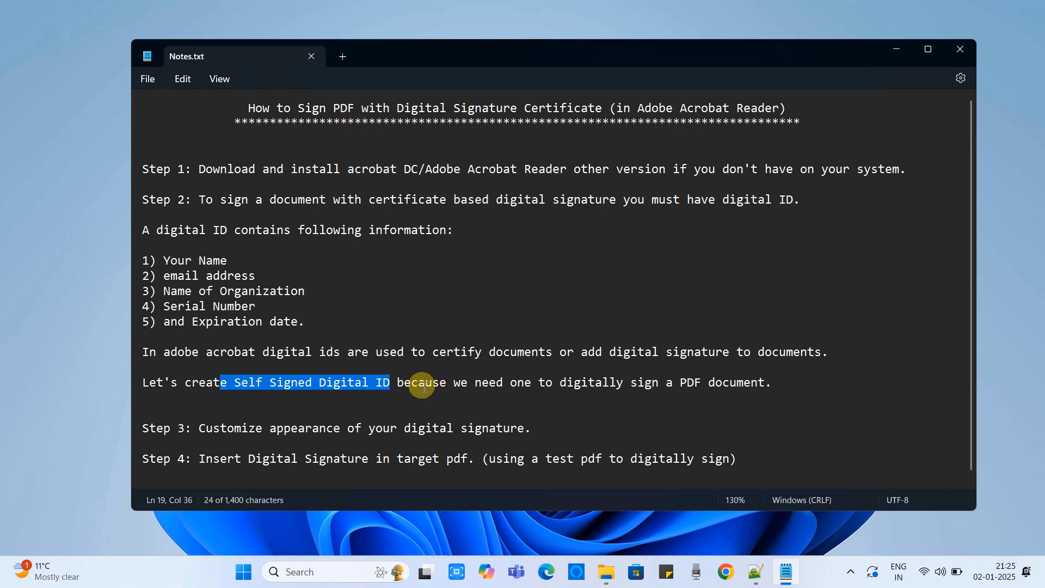
left_click_drag(425, 382, 708, 385)
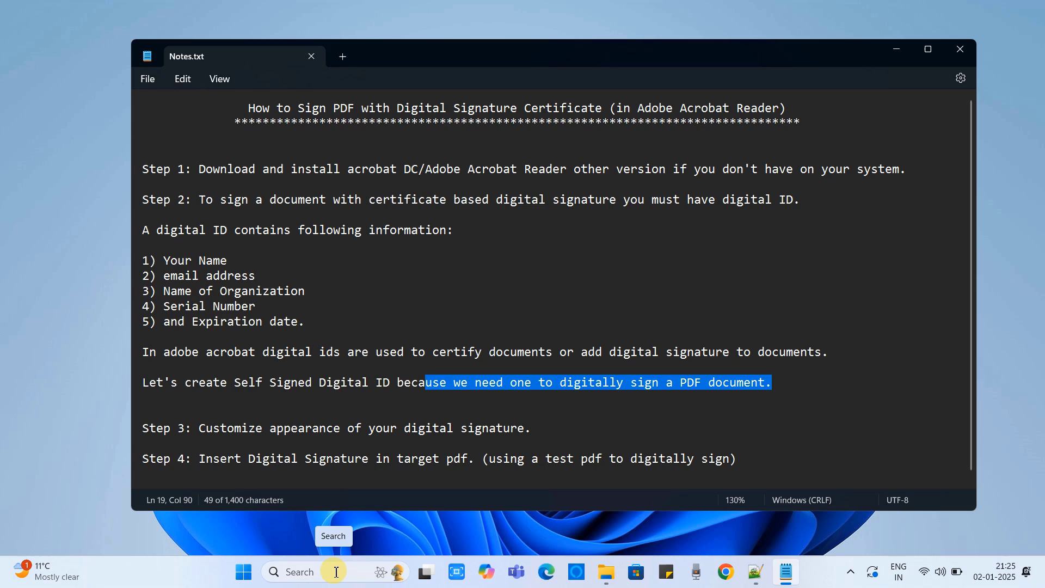
Launch Adobe Acrobat Reader from the Start menu and open Preferences from its main menu.
left_click(292, 397)
left_click(322, 571)
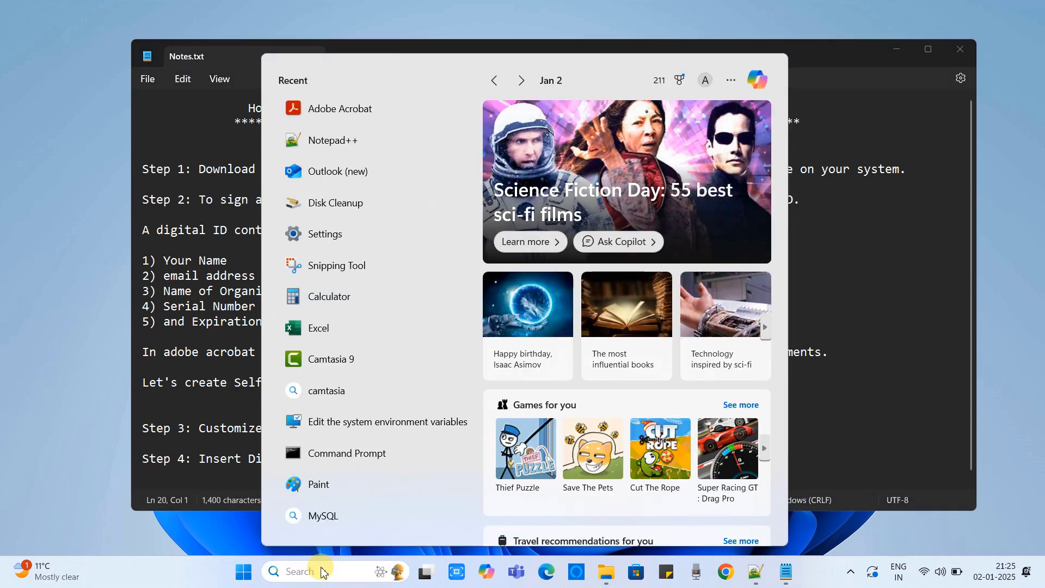
left_click(327, 109)
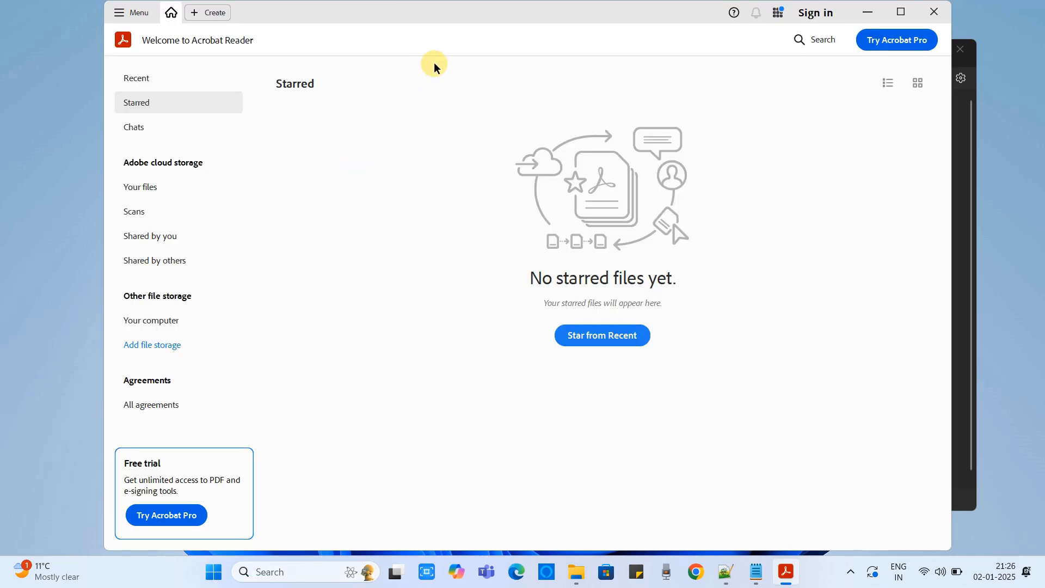
left_click_drag(432, 16, 443, 30)
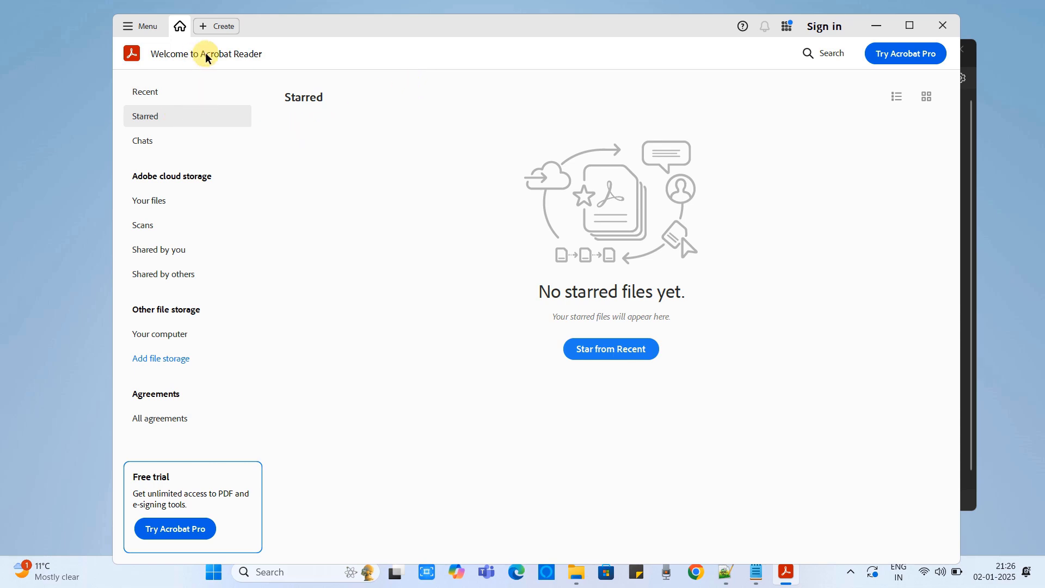
left_click(132, 28)
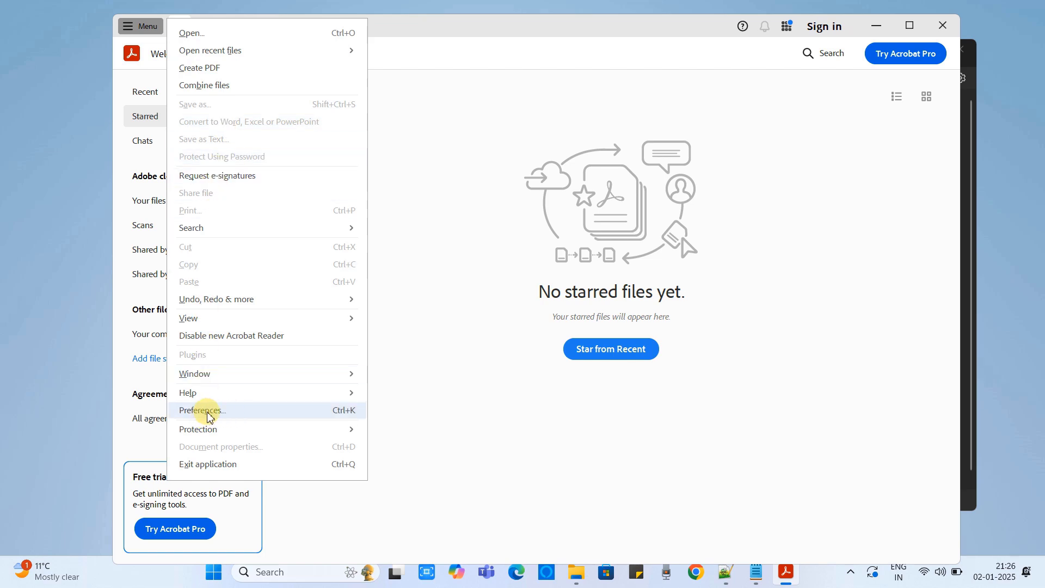
left_click(348, 416)
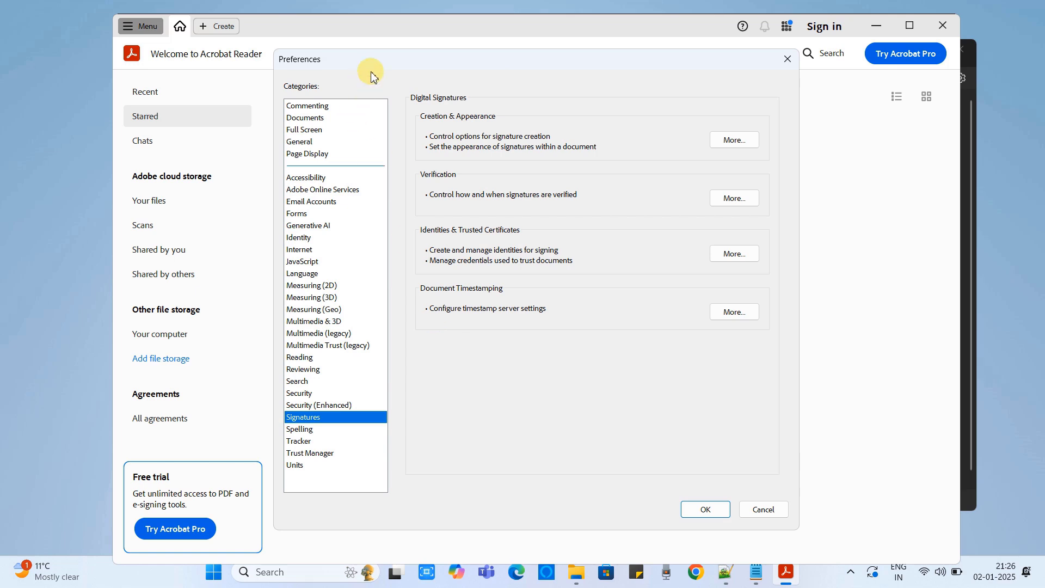
Look at the Security (Enhanced) settings, then return to the Signatures category in Preferences.
left_click_drag(363, 65, 389, 68)
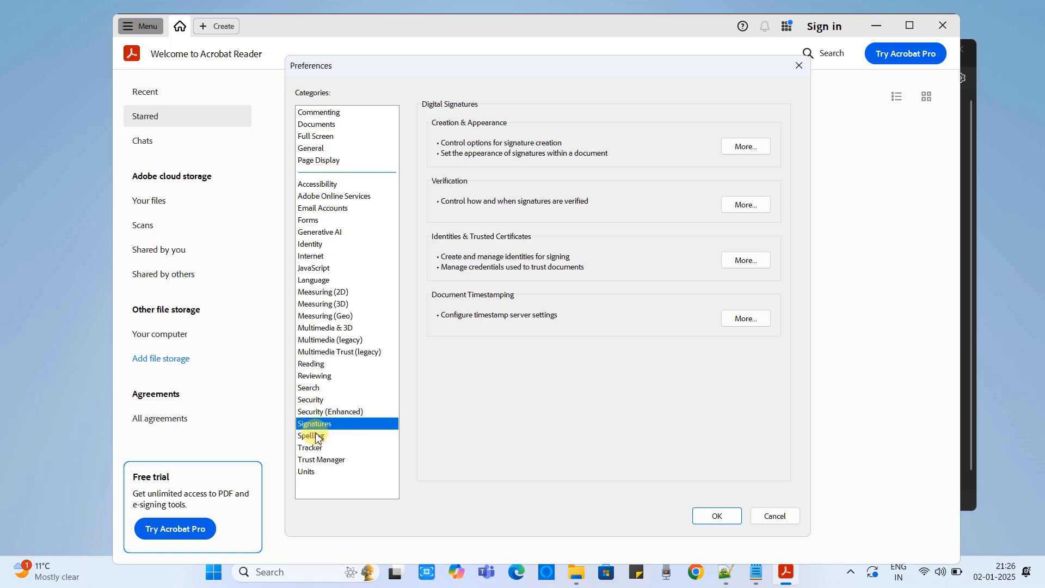
left_click(335, 410)
left_click(328, 427)
Open the Digital ID and Trusted Certificate Settings under Identities & Trusted Certificates and move it aside.
left_click(749, 263)
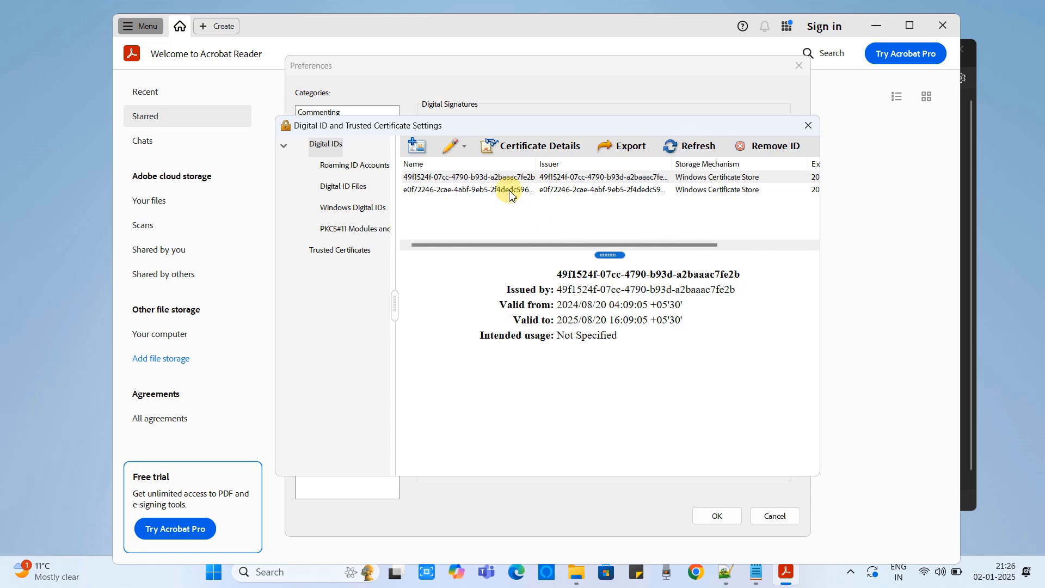
mouse_move(506, 127)
left_mouse_down()
mouse_move(521, 116)
mouse_move(496, 136)
left_mouse_up()
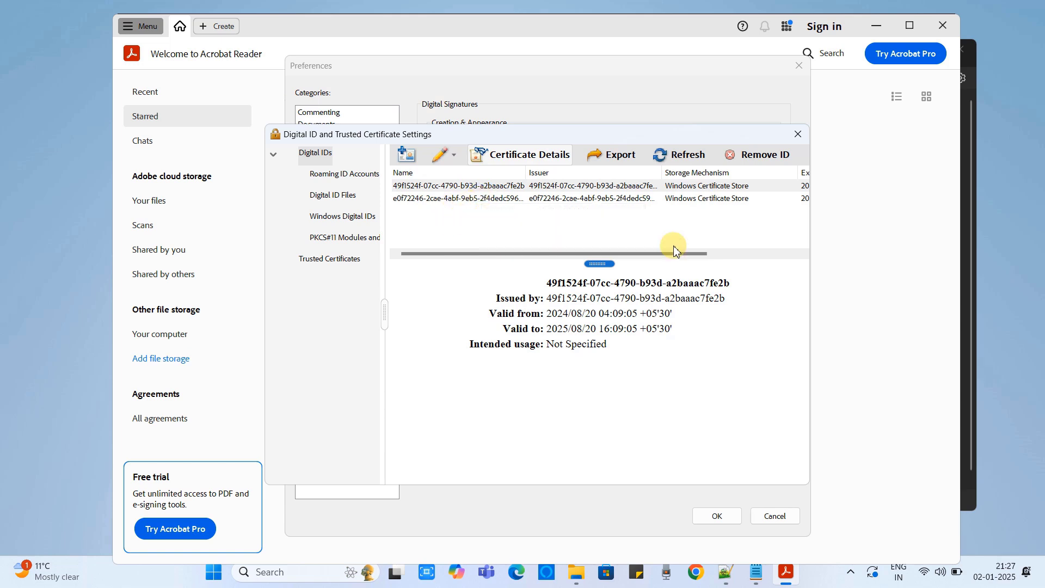
left_click_drag(673, 253, 566, 218)
left_click_drag(518, 139, 503, 120)
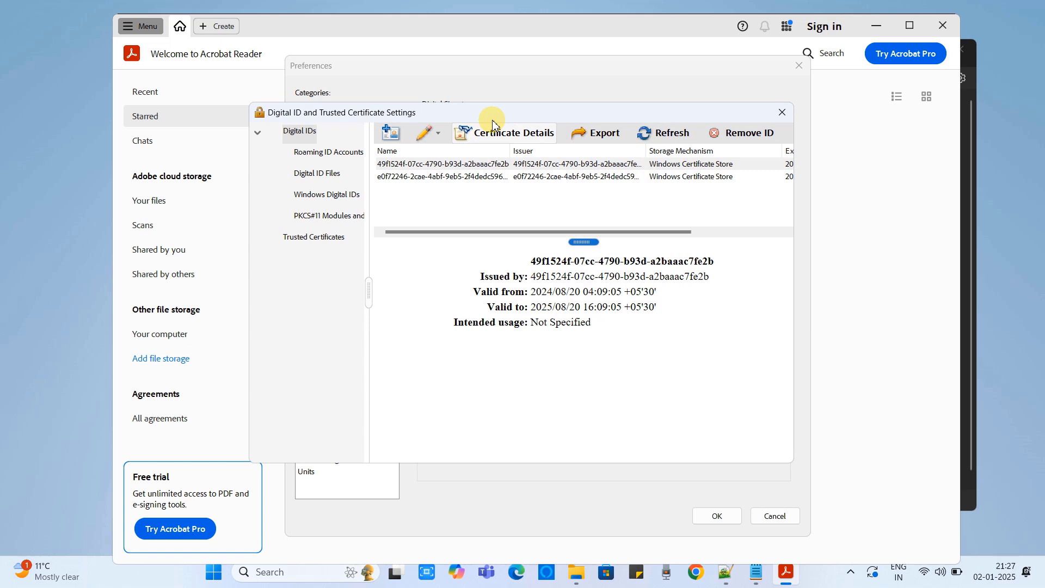
Add a new digital ID to create now, stored as a new PKCS#12 digital ID file.
left_click(390, 134)
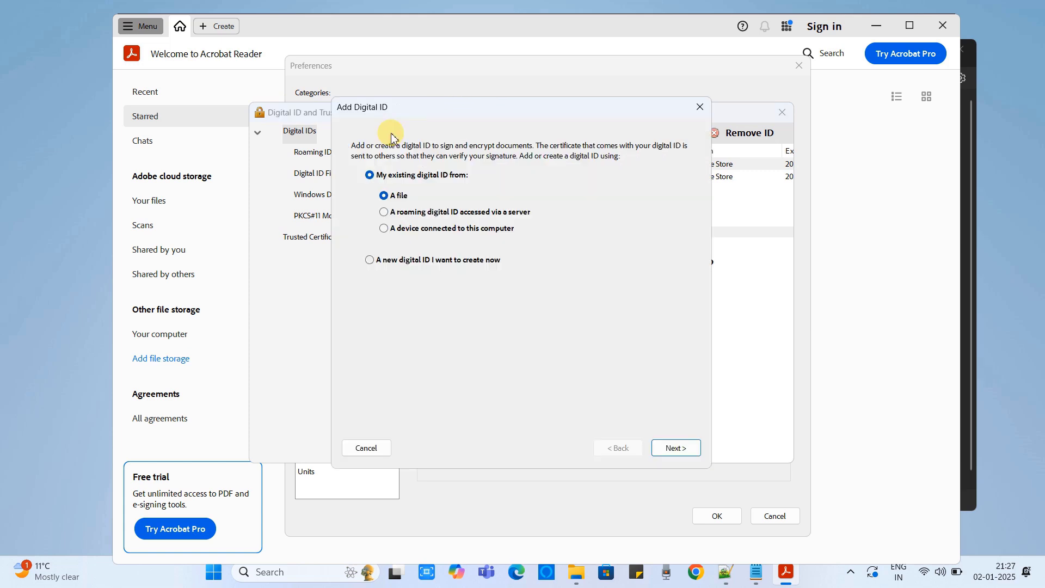
left_click_drag(485, 109, 516, 93)
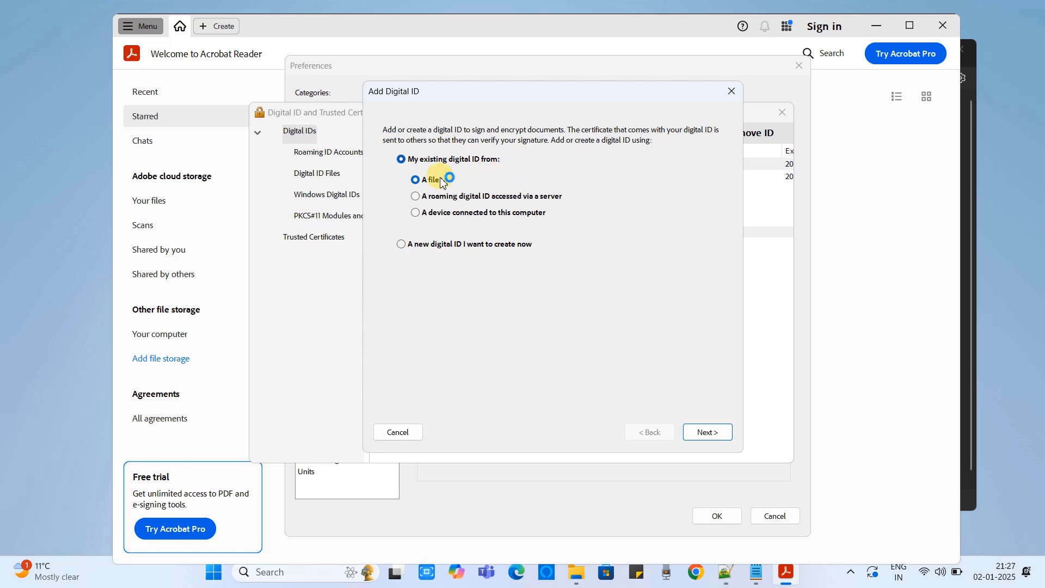
left_click(421, 245)
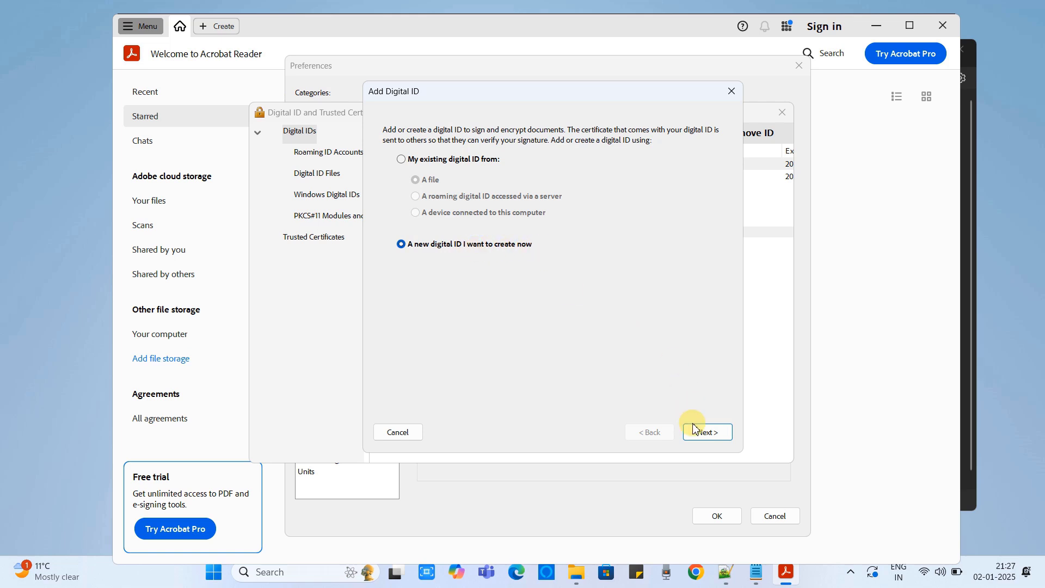
left_click(708, 432)
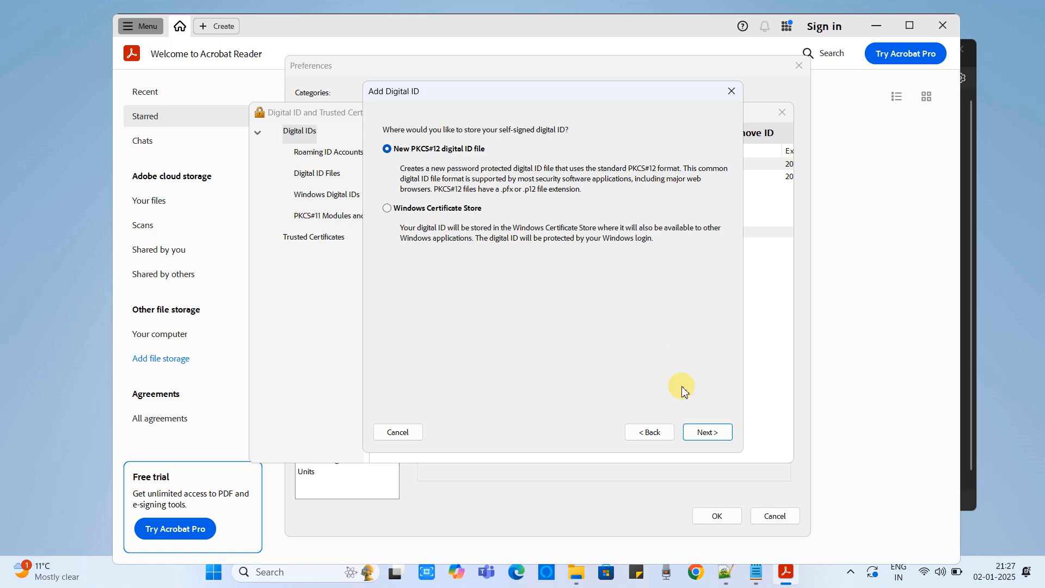
left_click(709, 432)
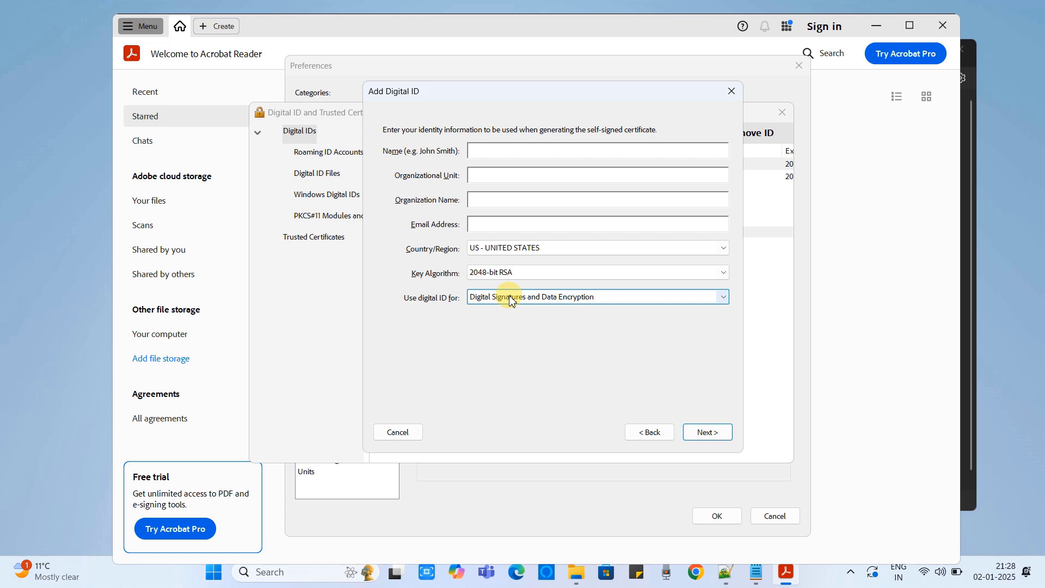
Enter name CoolITHelp, unit Editor, organization Cool IT Help, paste the e-mail, and choose IN - INDIA.
left_click_drag(541, 94, 516, 82)
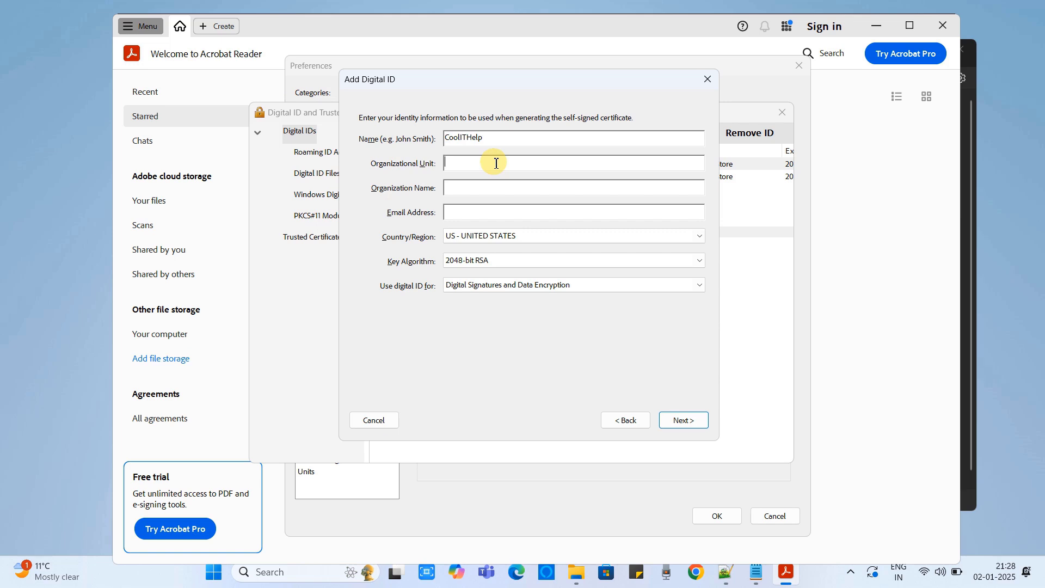
type("C")
type("Cool IT Help")
left_click(462, 211)
key("ctrl+v")
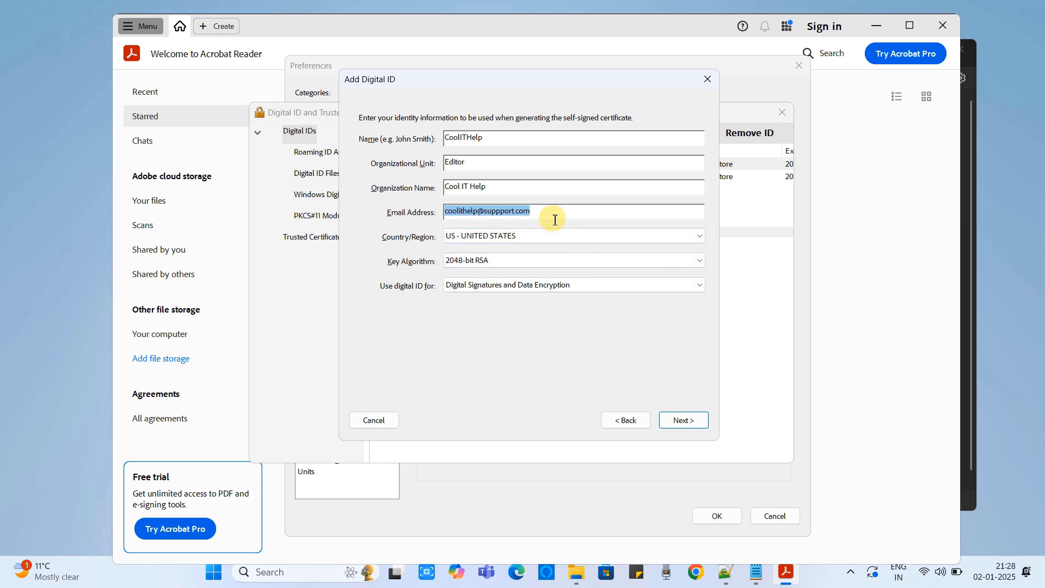
left_click(697, 235)
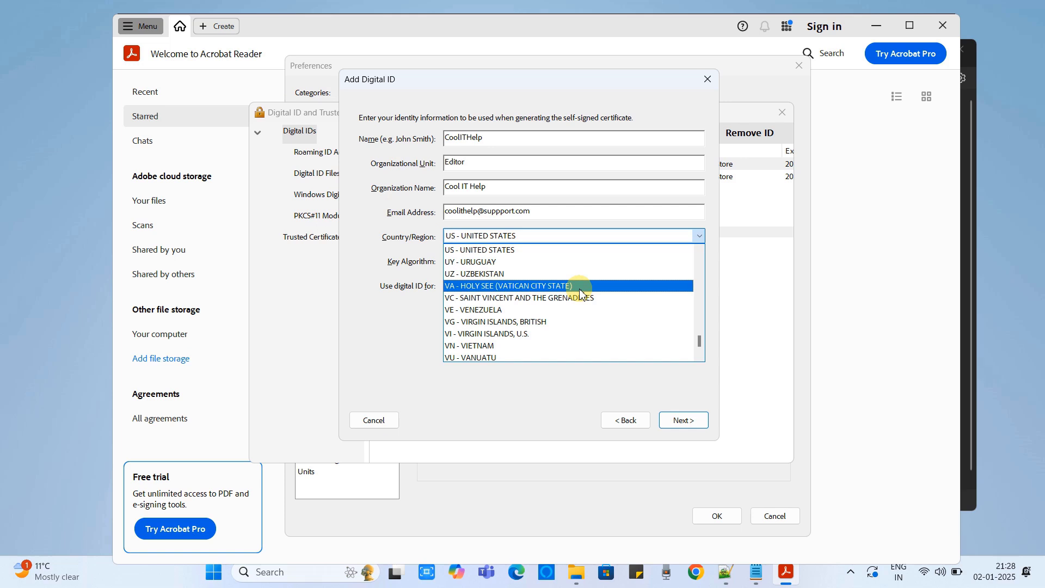
scroll(506, 307, "down", 2)
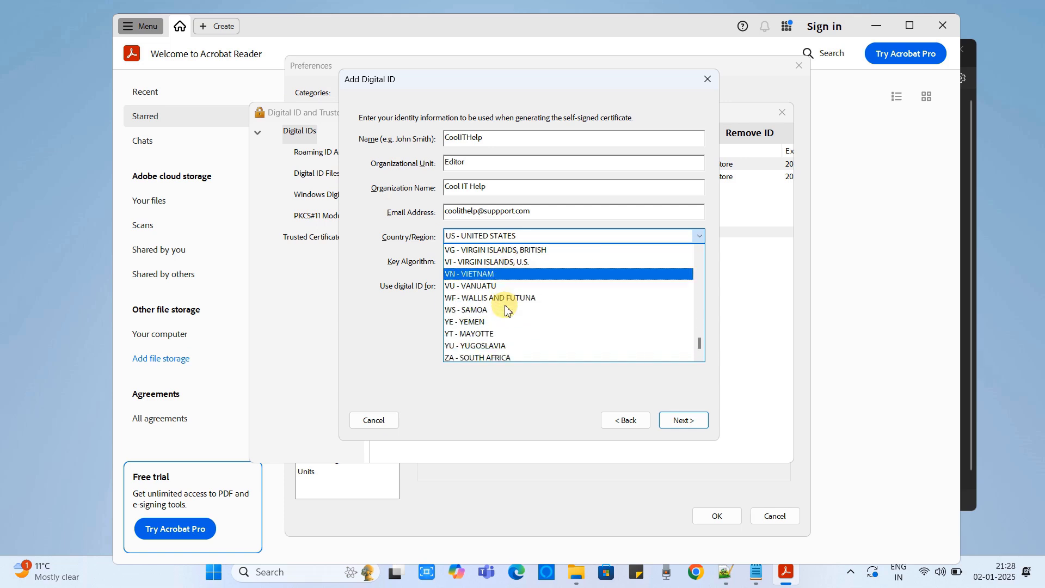
key("i")
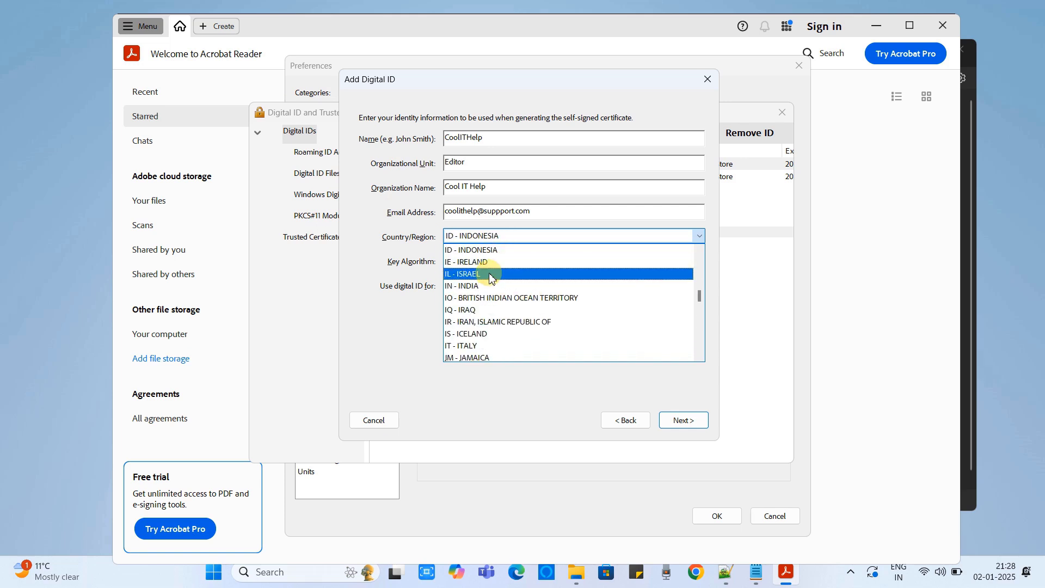
left_click(486, 285)
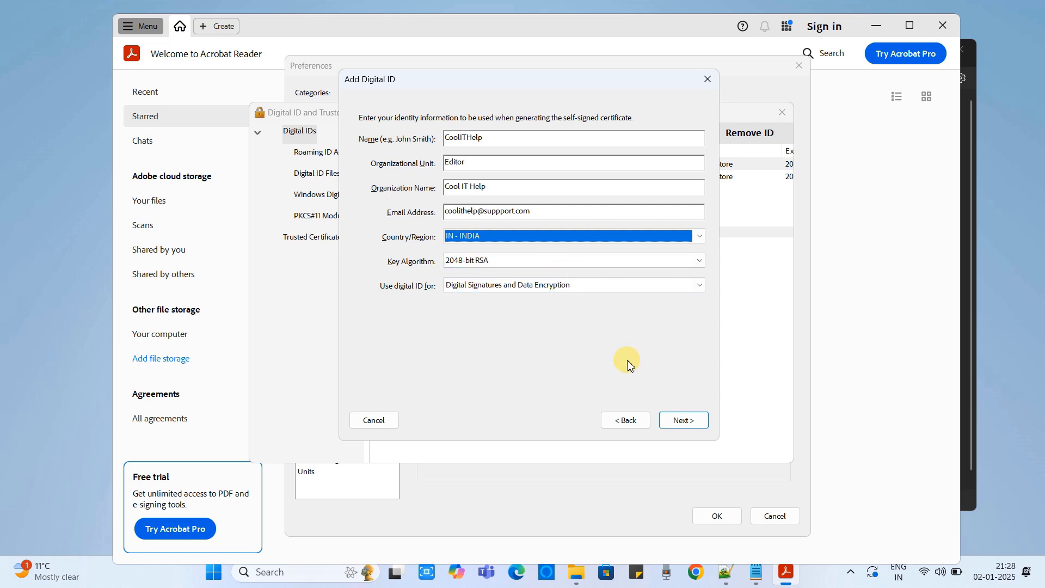
left_click(687, 421)
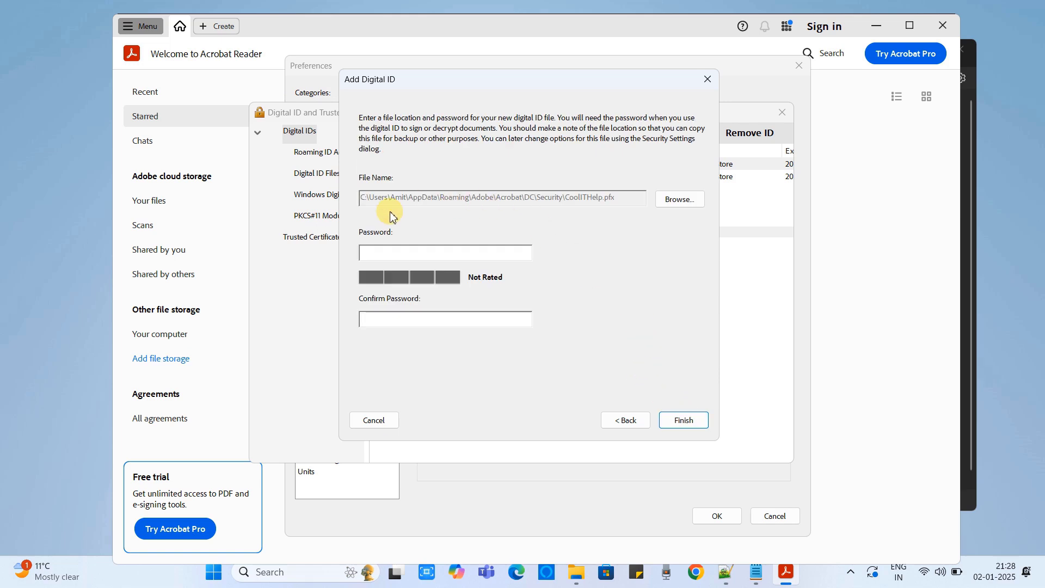
Set and confirm a password for the CoolITHelp.pfx ID file, then finish creating the ID.
left_click(397, 249)
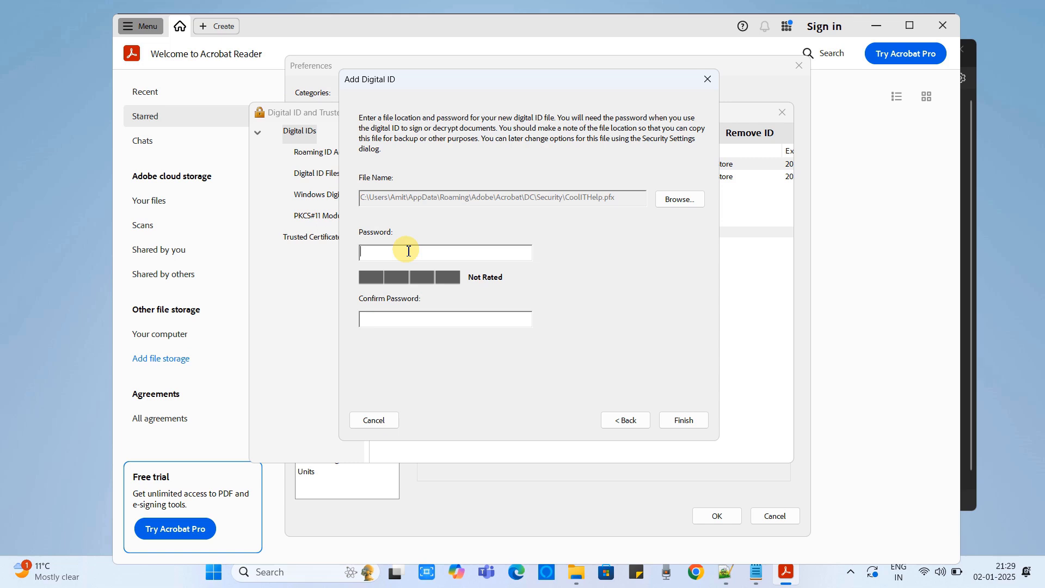
type("*")
key("BackSpace")
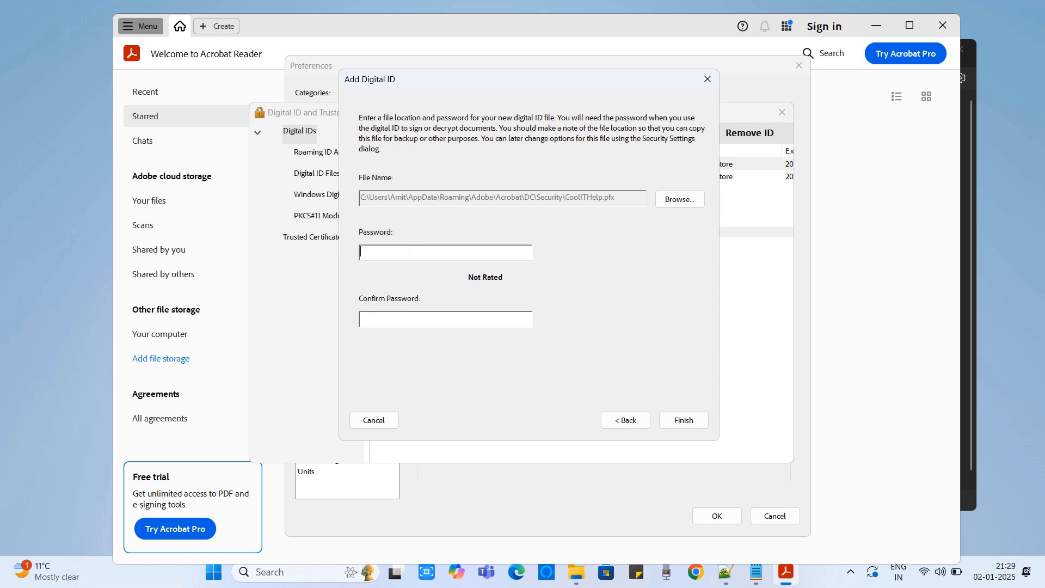
type("******")
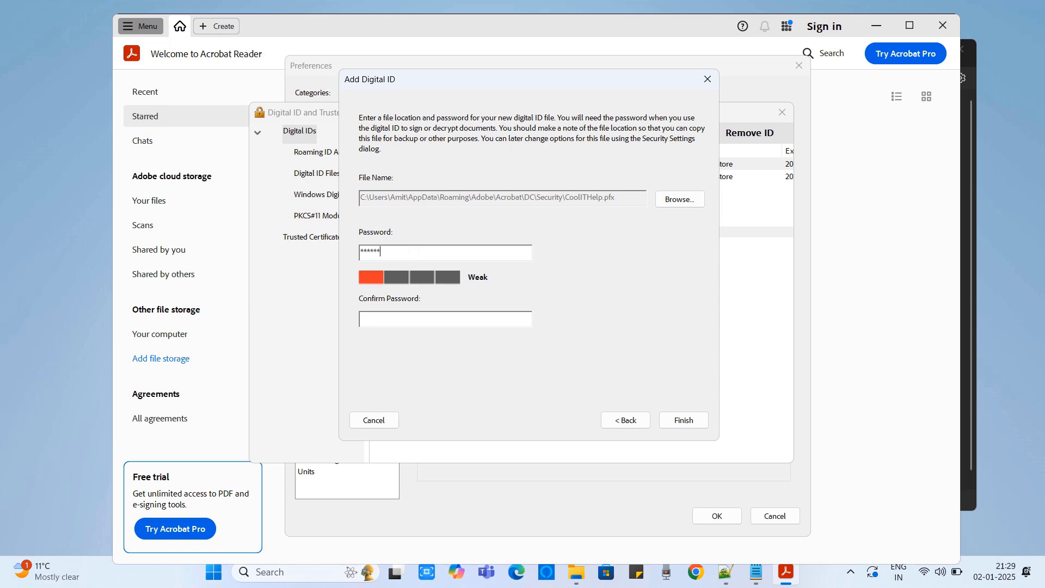
type("******")
left_click(438, 320)
type("*")
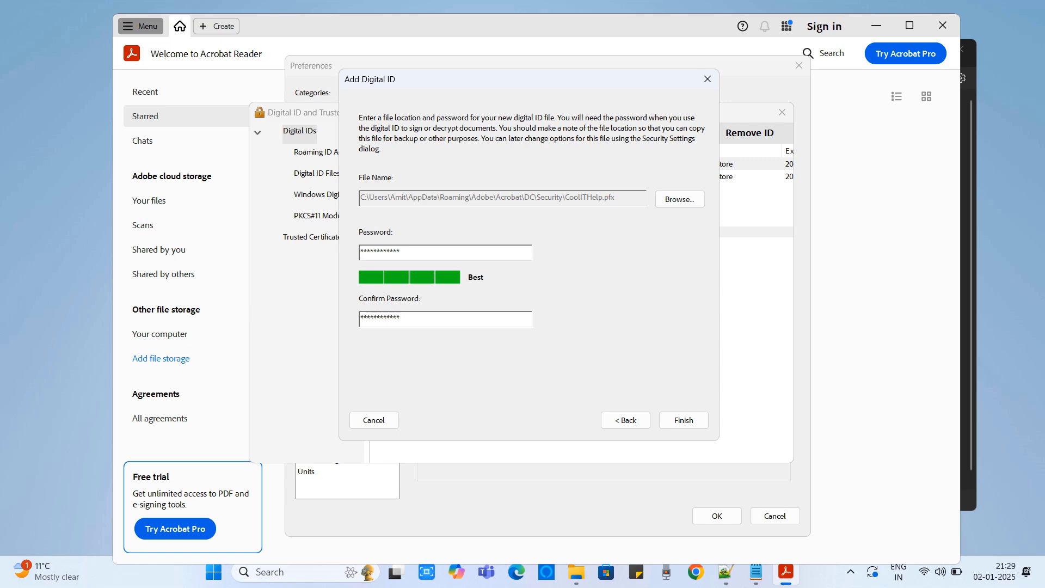
left_click(684, 420)
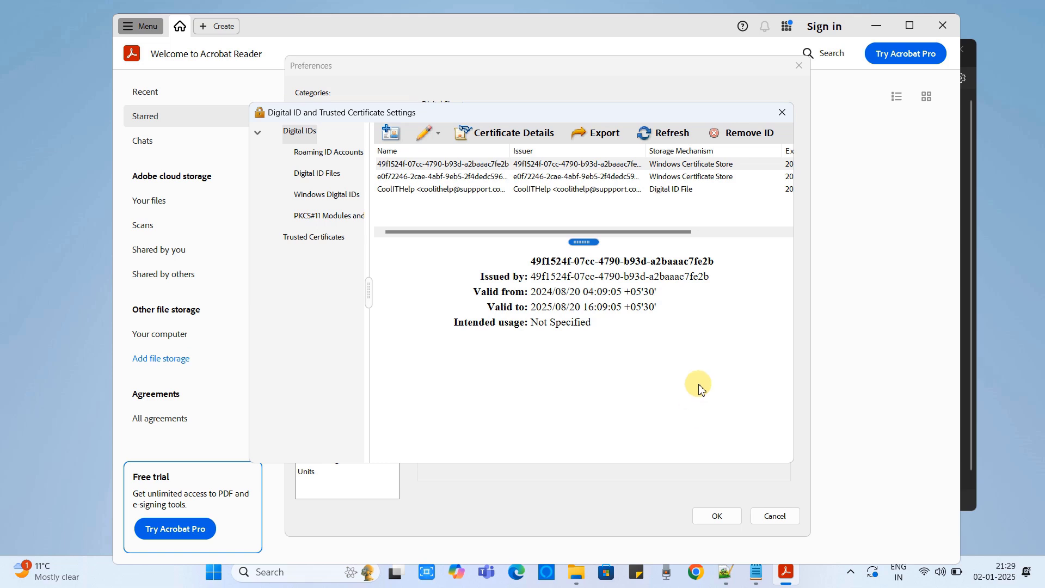
Check CoolITHelp's validity, 2025/01/02 to 2030/01/02, then close the ID settings and Preferences windows.
left_click(435, 189)
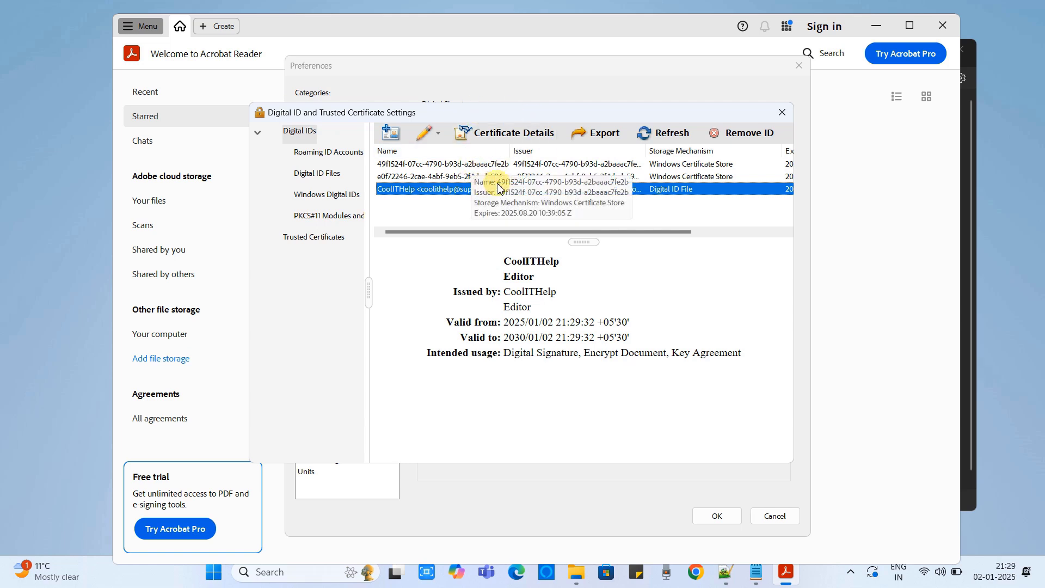
left_click_drag(509, 232, 478, 228)
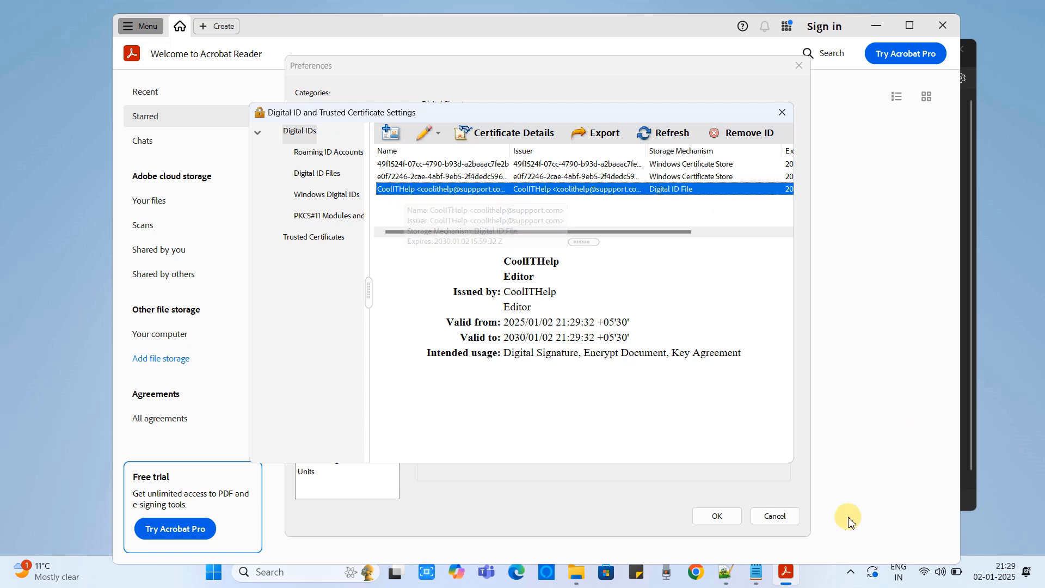
left_click(717, 516)
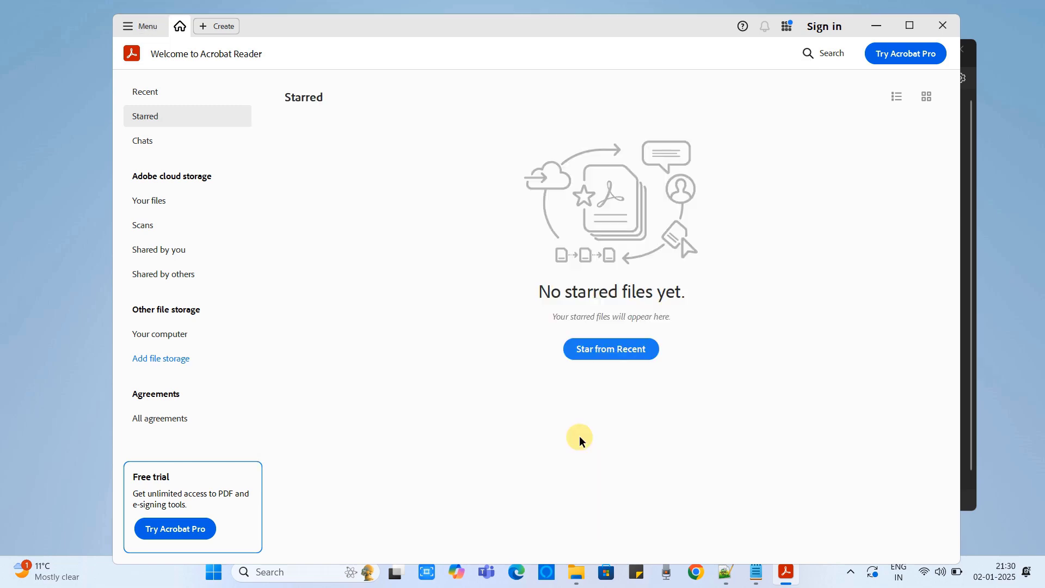
key("alt+Tab")
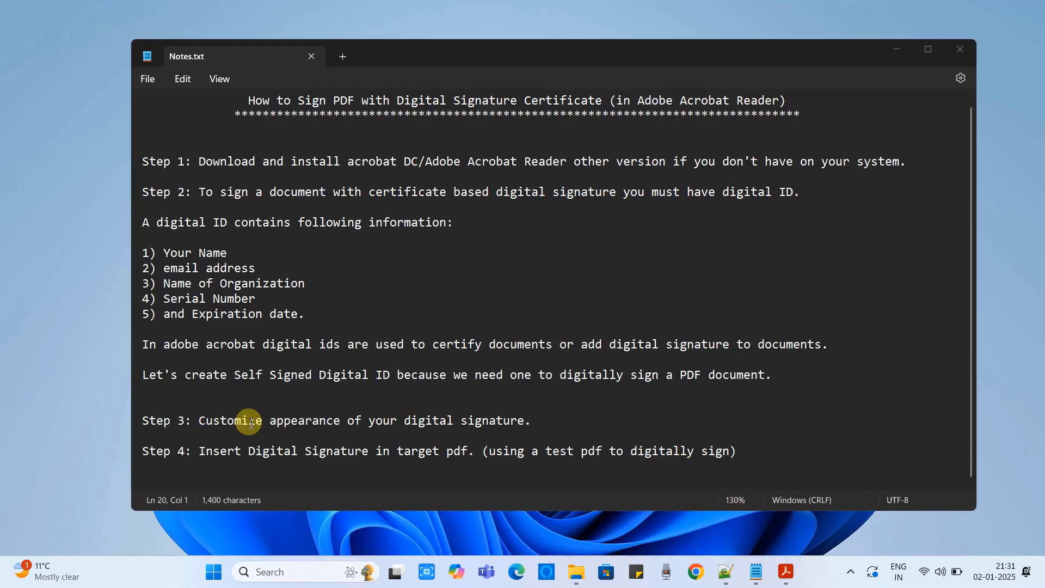
Highlight the Step 3 note in Notepad and switch back to Acrobat Reader's home screen.
left_click_drag(143, 421, 536, 415)
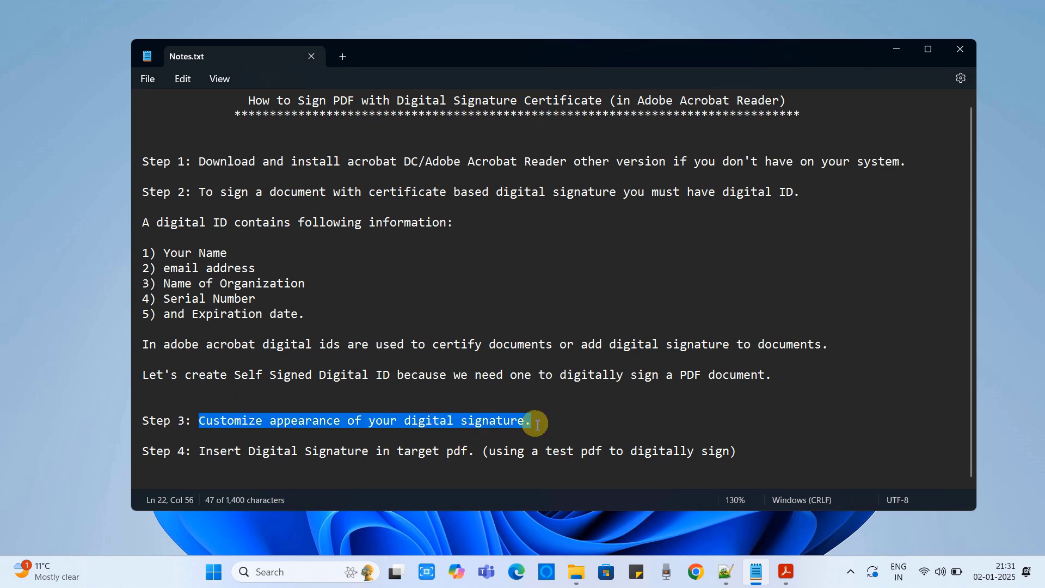
left_click(786, 571)
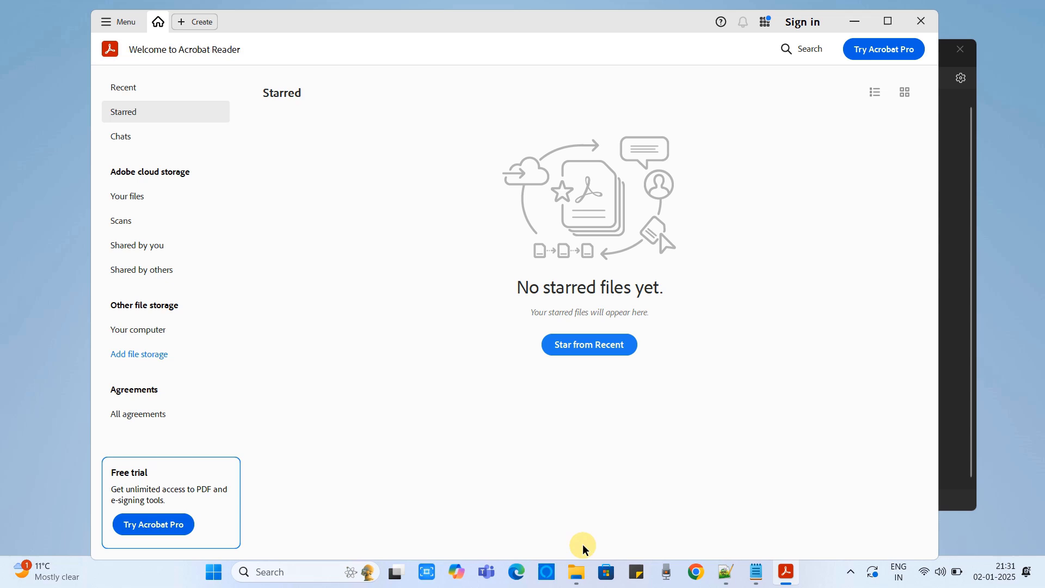
Open Sample.pdf from File Explorer's Sample PDF folder, showing 'Dummy PDF file' in Acrobat Reader.
left_click(576, 571)
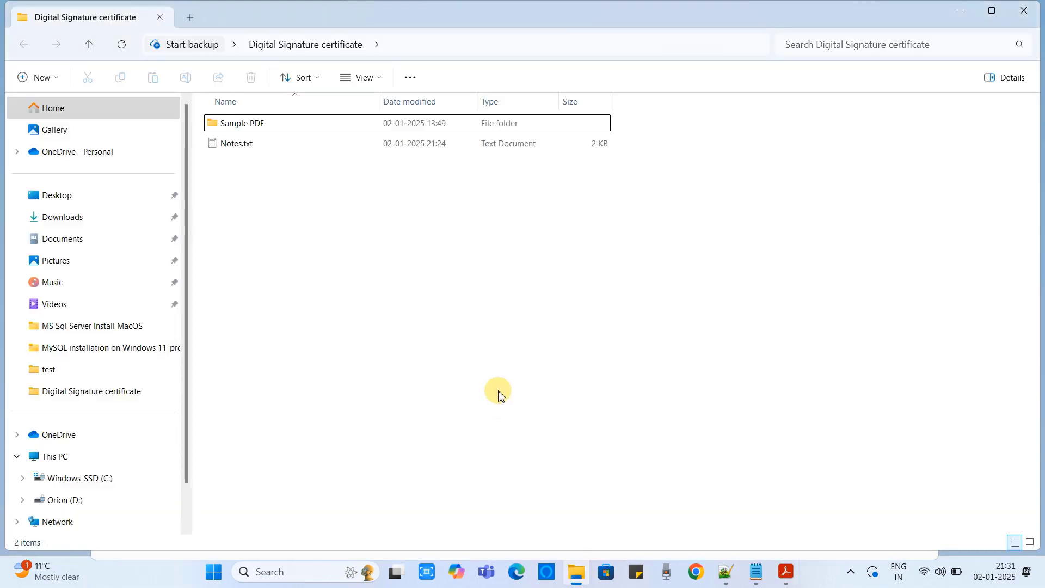
double_click(245, 123)
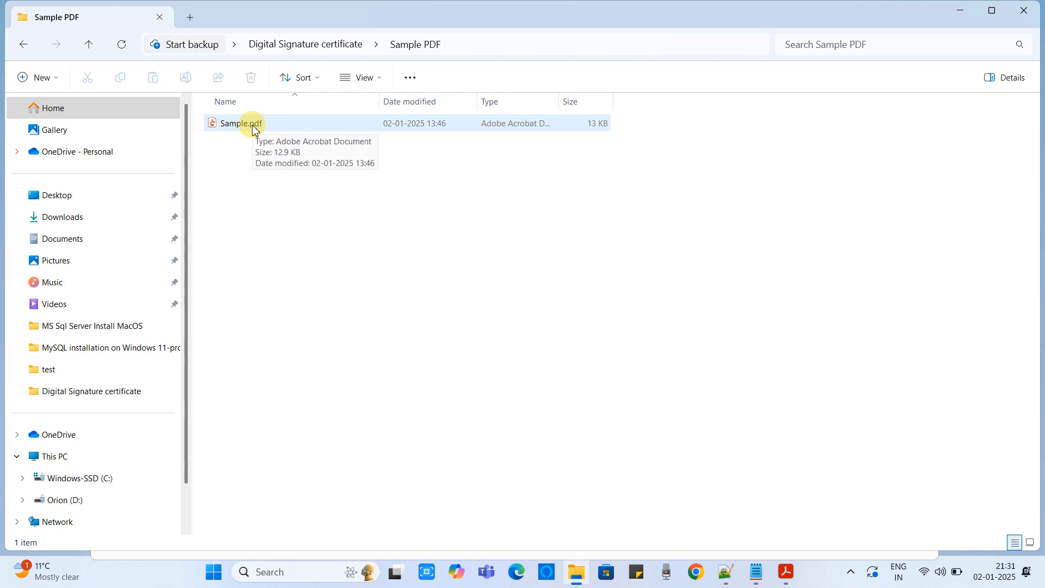
double_click(253, 129)
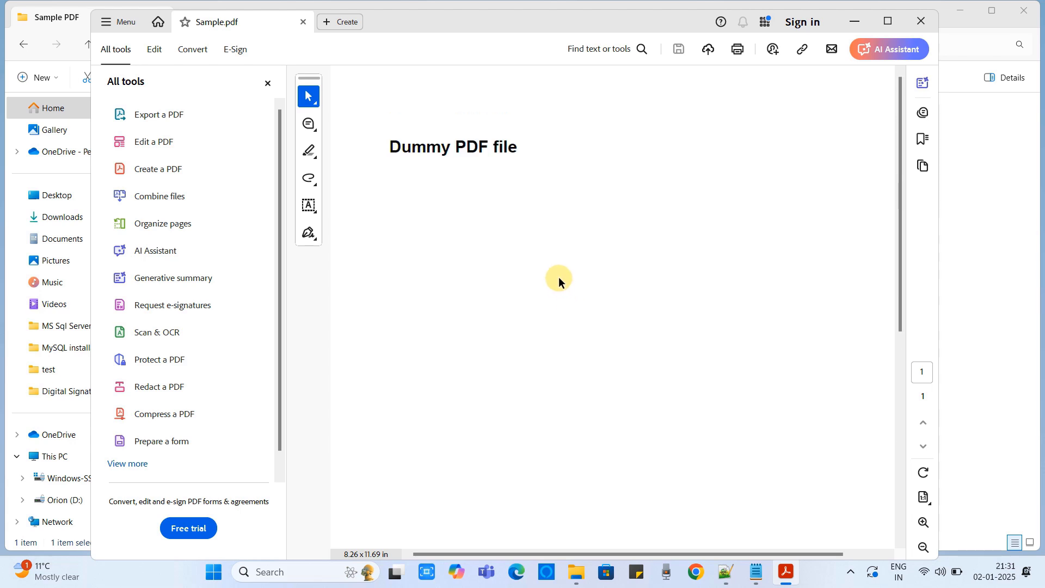
Zoom out and start a hand-drawn signature, clearing a first rough attempt.
key("ctrl+minus")
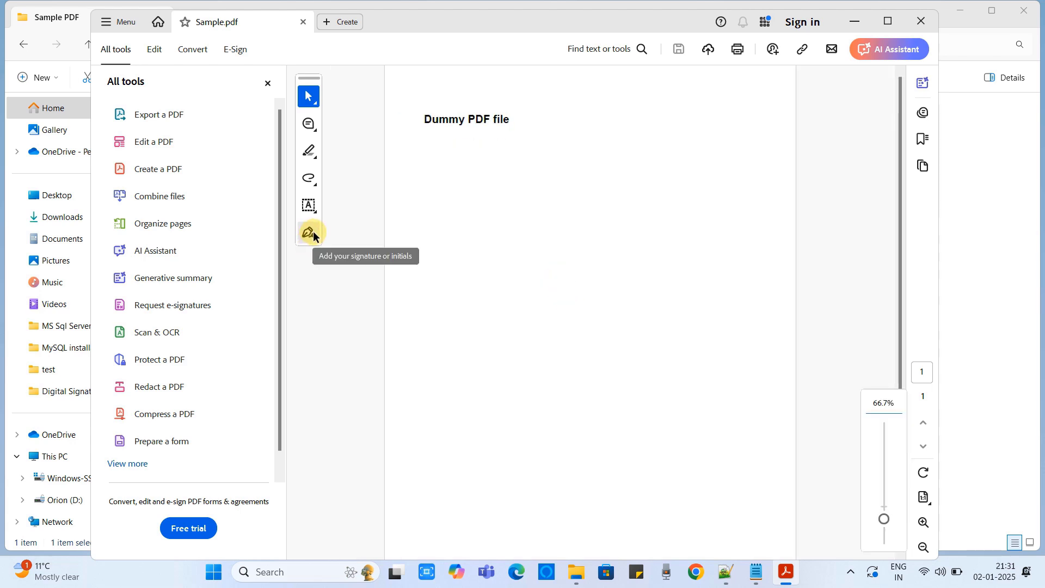
left_click(309, 232)
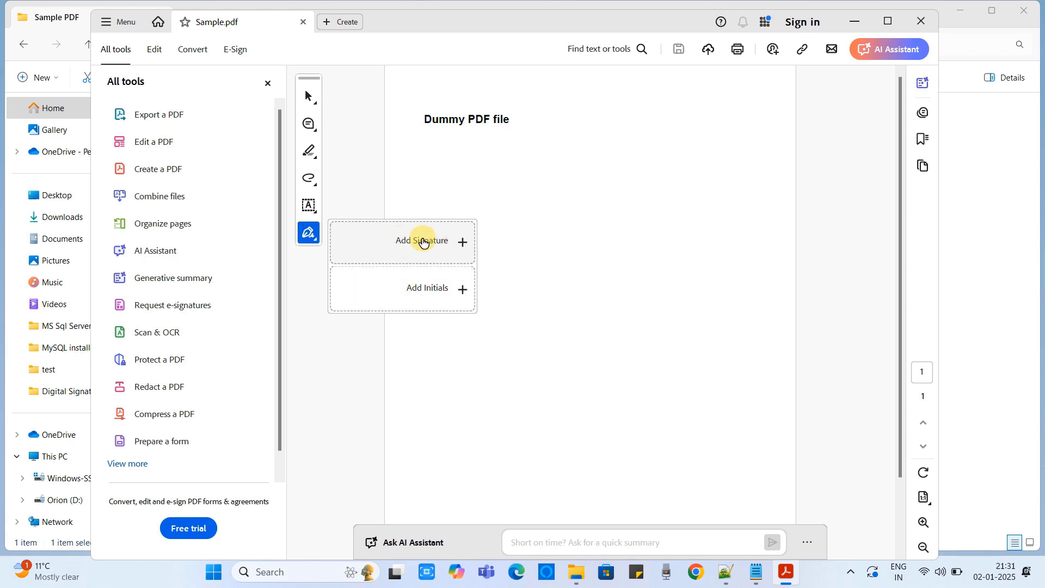
left_click(427, 240)
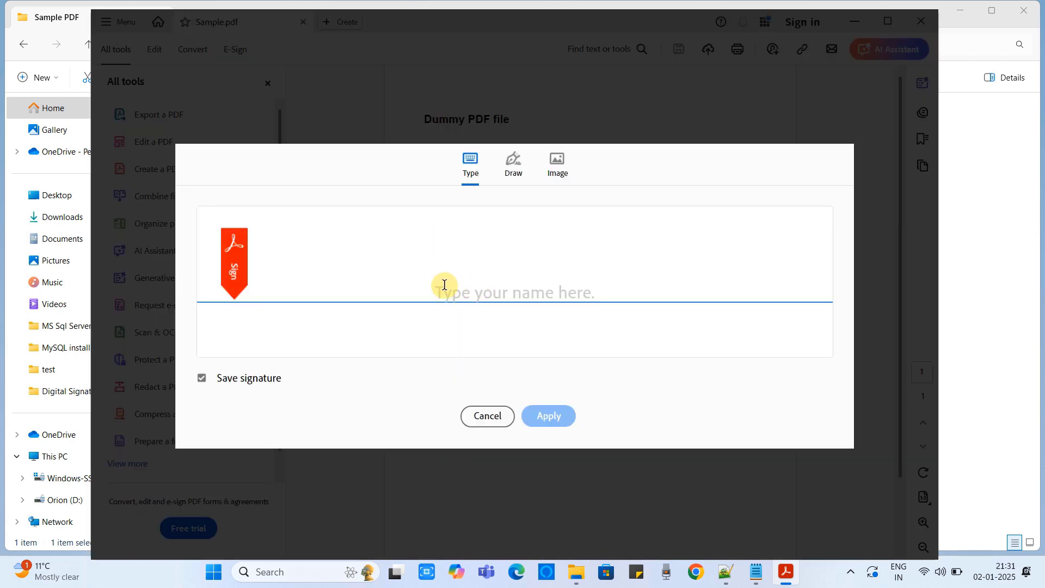
left_click(514, 171)
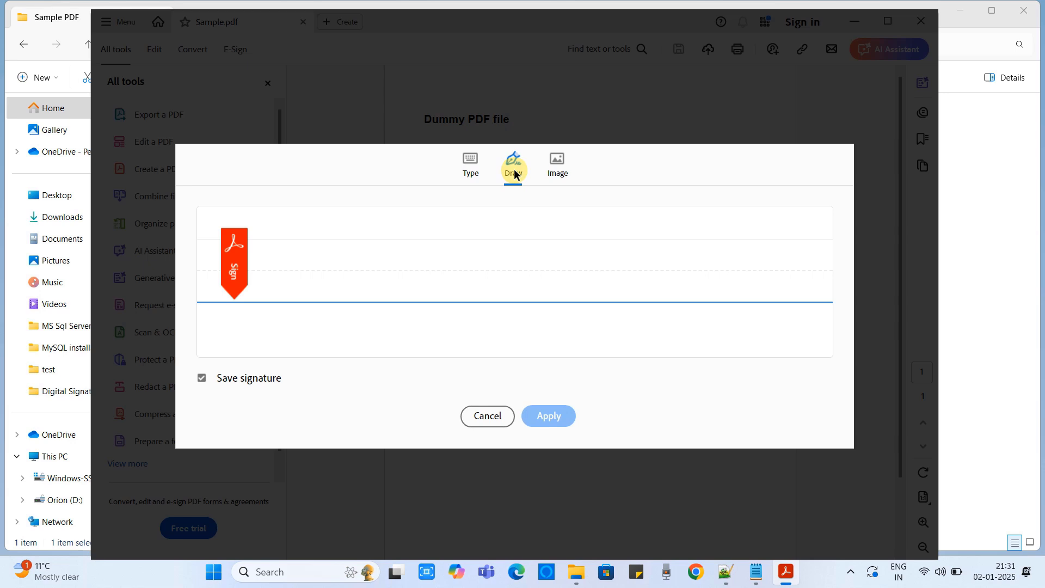
left_click_drag(289, 227, 358, 315)
left_click_drag(279, 258, 341, 207)
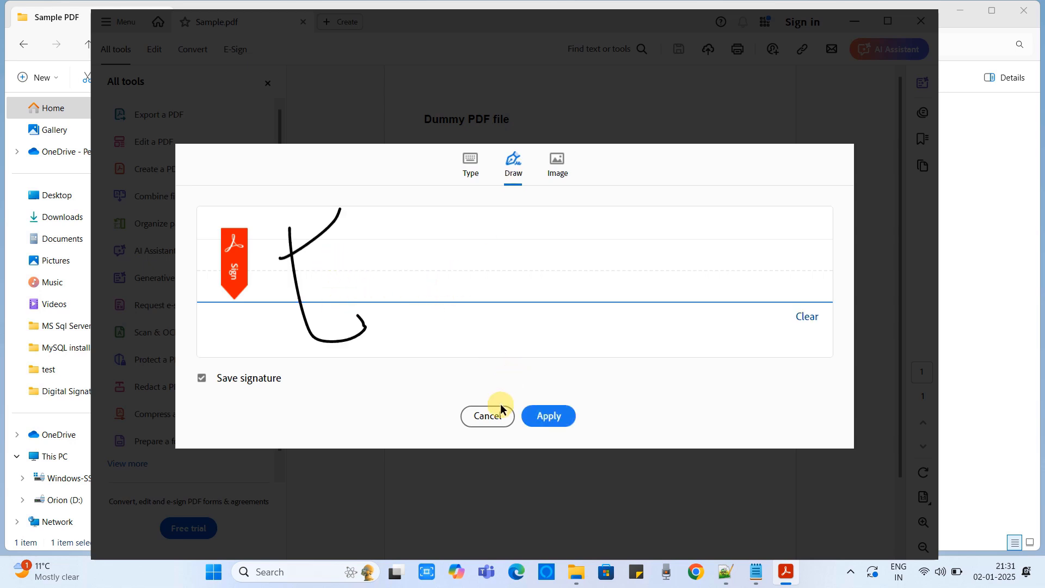
left_click(798, 325)
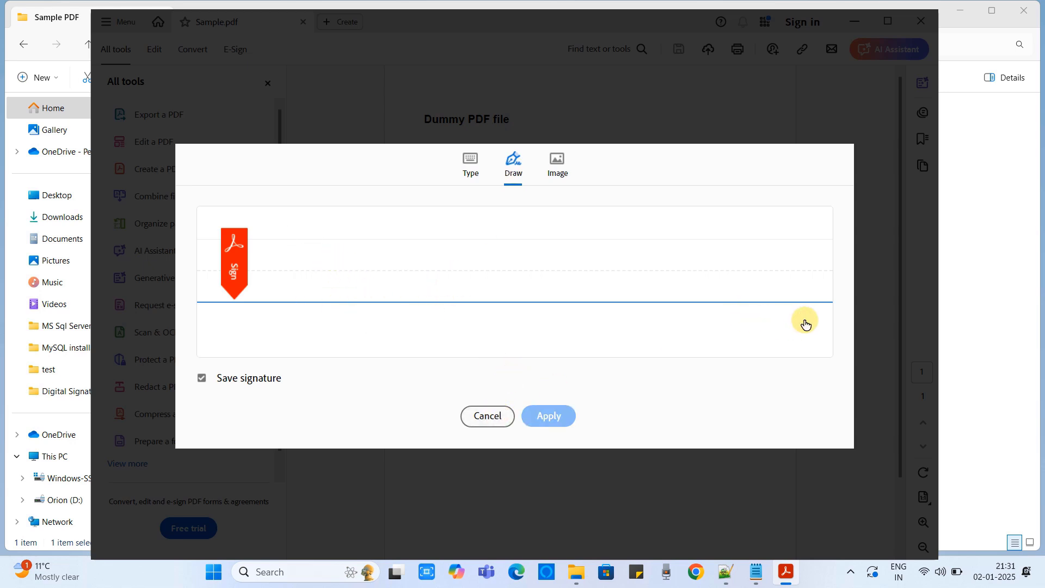
Draw the 'Cool IT Help' signature on the pad and apply it.
left_click_drag(357, 256, 533, 271)
left_click_drag(509, 236, 541, 222)
left_click_drag(554, 246, 596, 296)
left_click_drag(583, 248, 618, 297)
left_click_drag(574, 279, 667, 274)
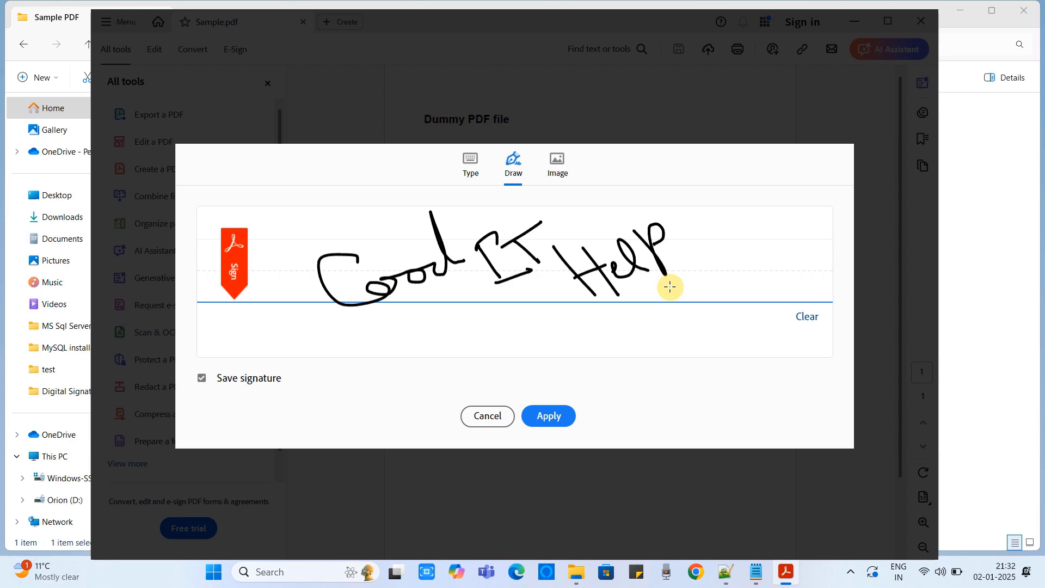
left_click(550, 416)
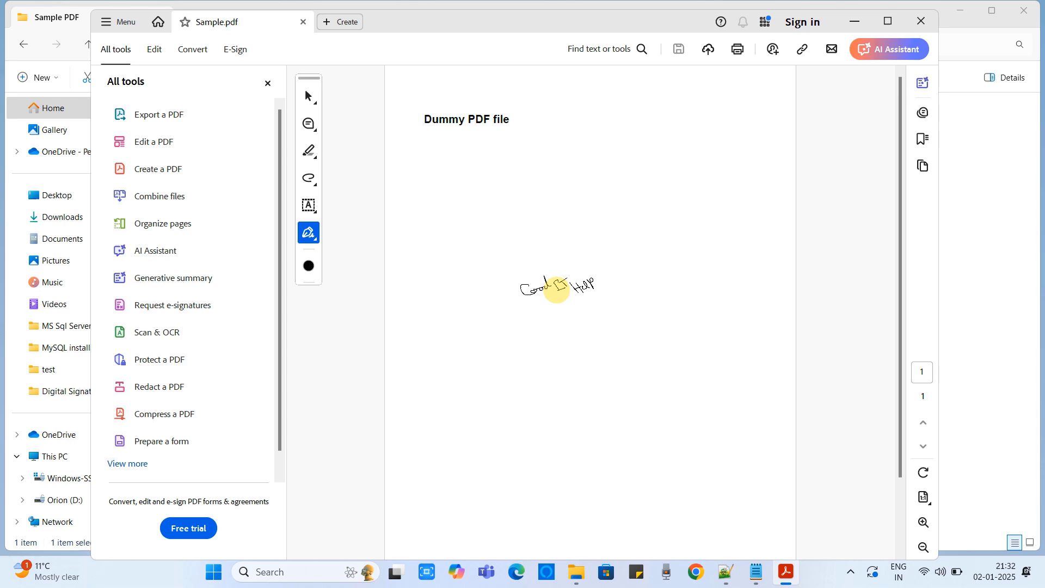
Place the signature near the page centre, enlarge it and nudge it left.
left_click(556, 298)
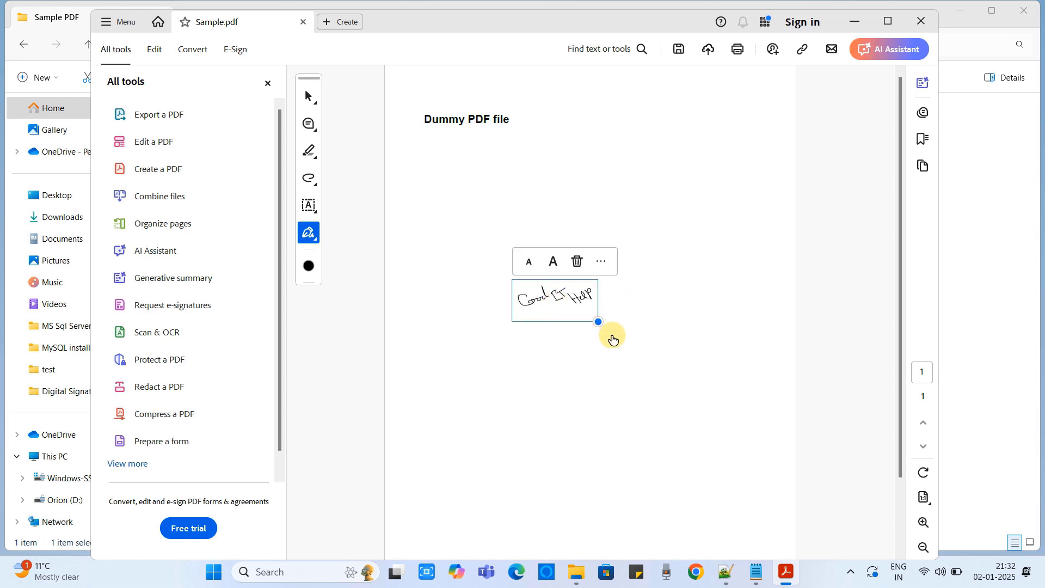
left_click_drag(599, 321, 720, 433)
left_click_drag(654, 315, 608, 317)
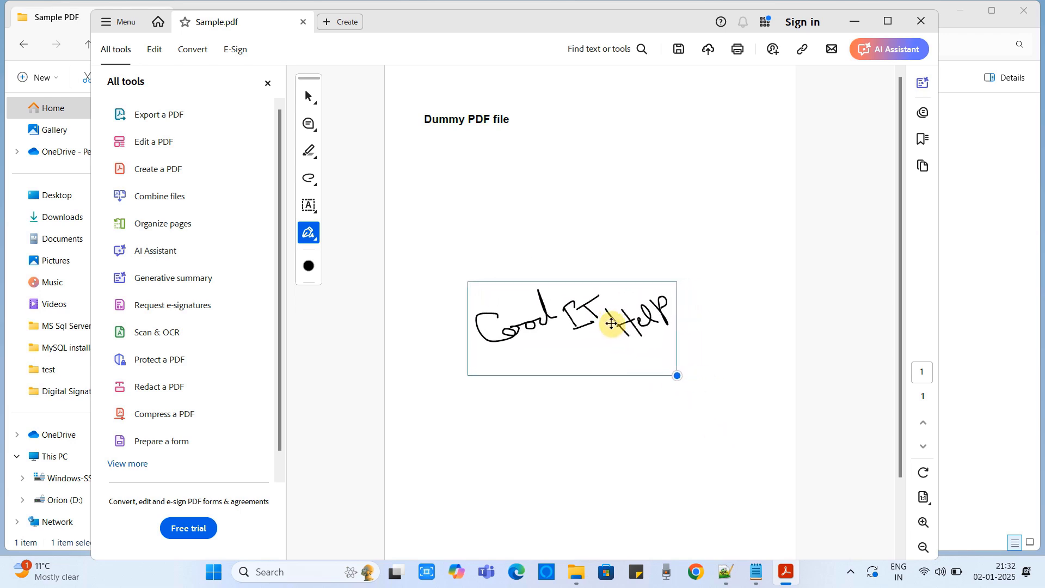
left_click_drag(663, 369, 717, 392)
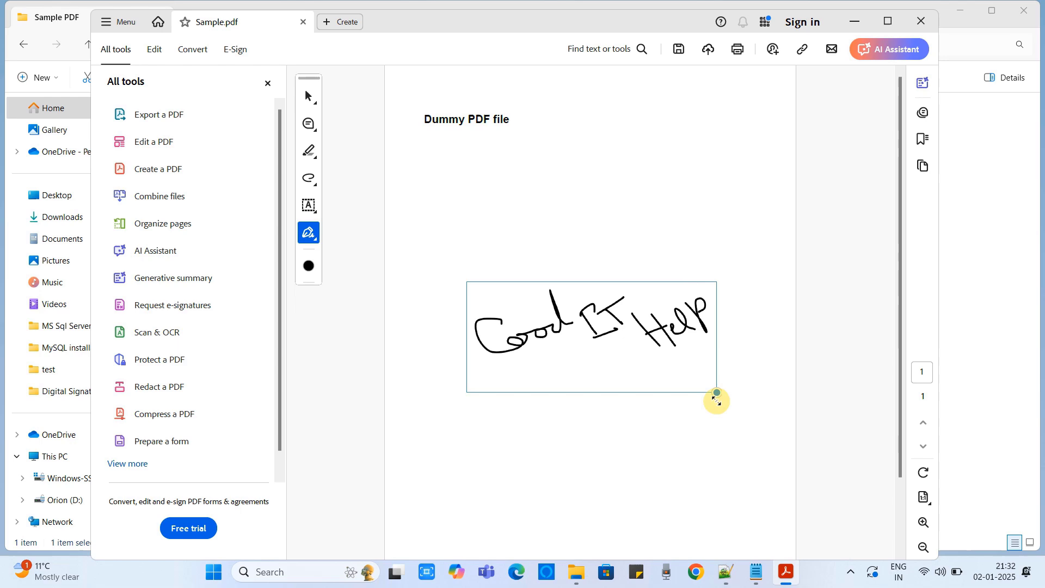
left_click(720, 433)
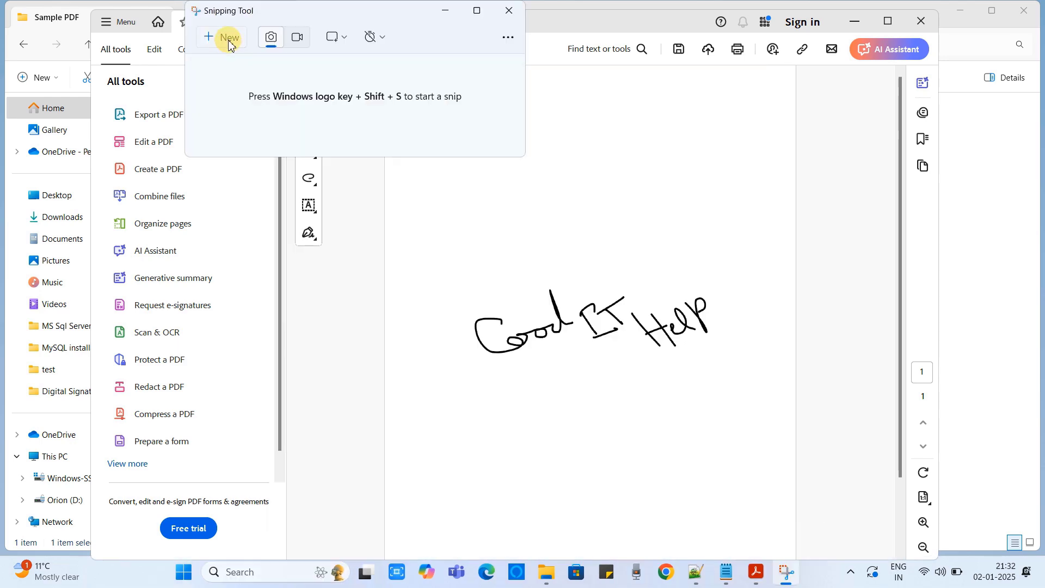
Snip the 'Cool IT Help' signature area and save it as Sign.png in Digital Signature certificate.
left_click(228, 42)
left_click_drag(461, 268, 723, 375)
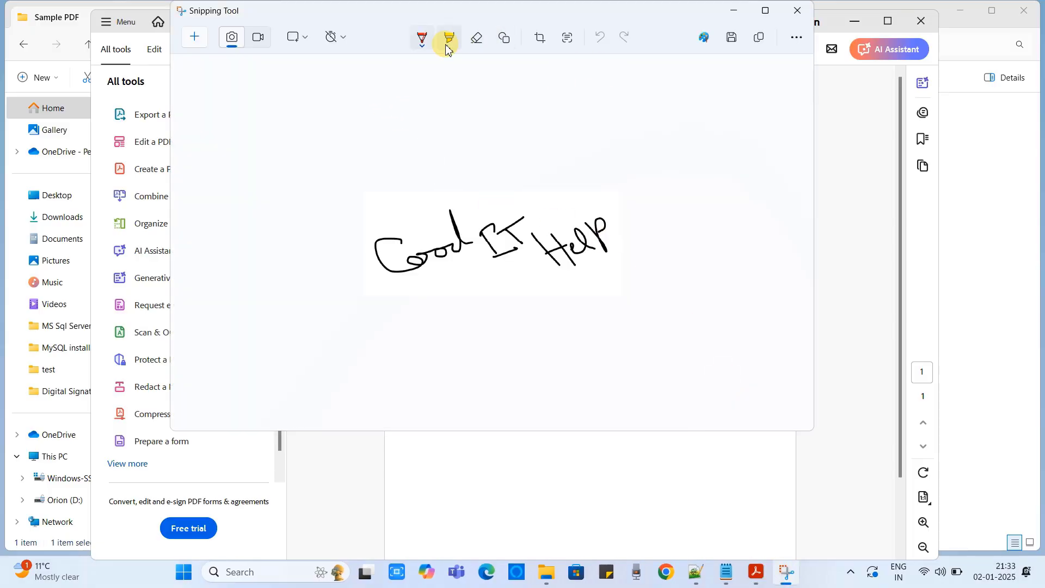
left_click(732, 38)
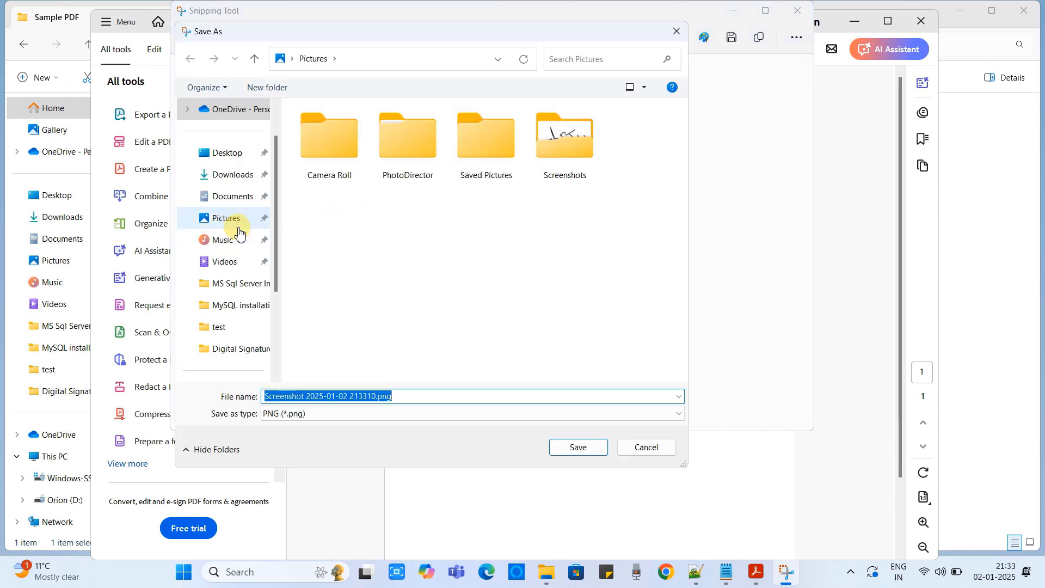
left_click(231, 157)
left_click(578, 447)
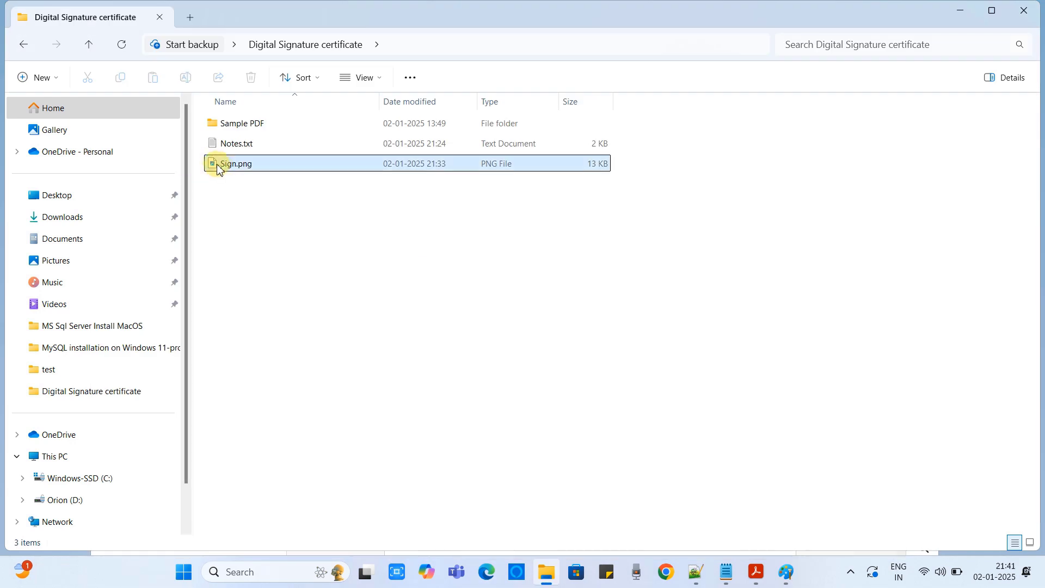
left_click(246, 173)
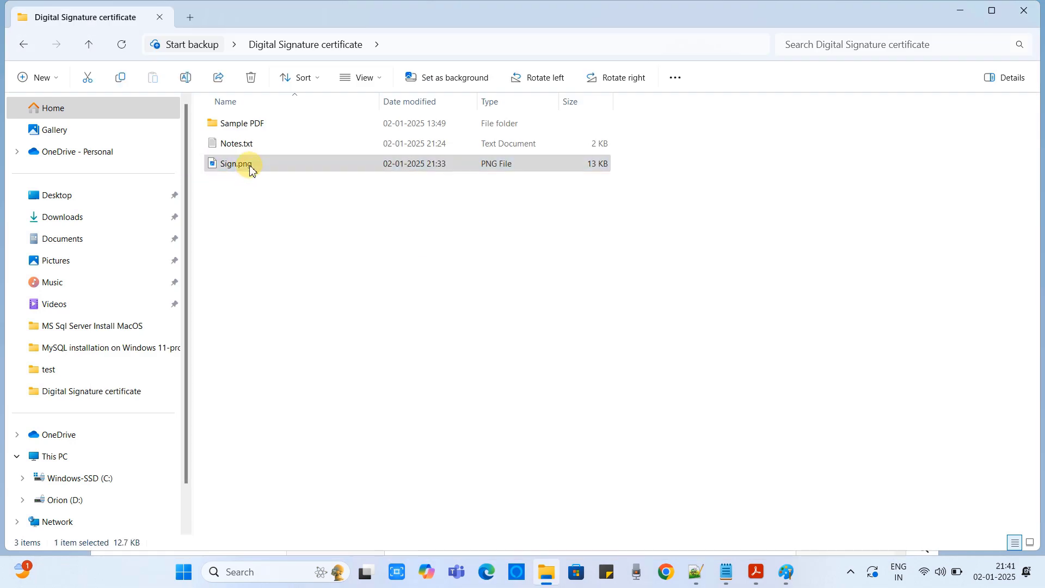
Print Sign.png uncropped to Microsoft Print to PDF.
right_click(246, 166)
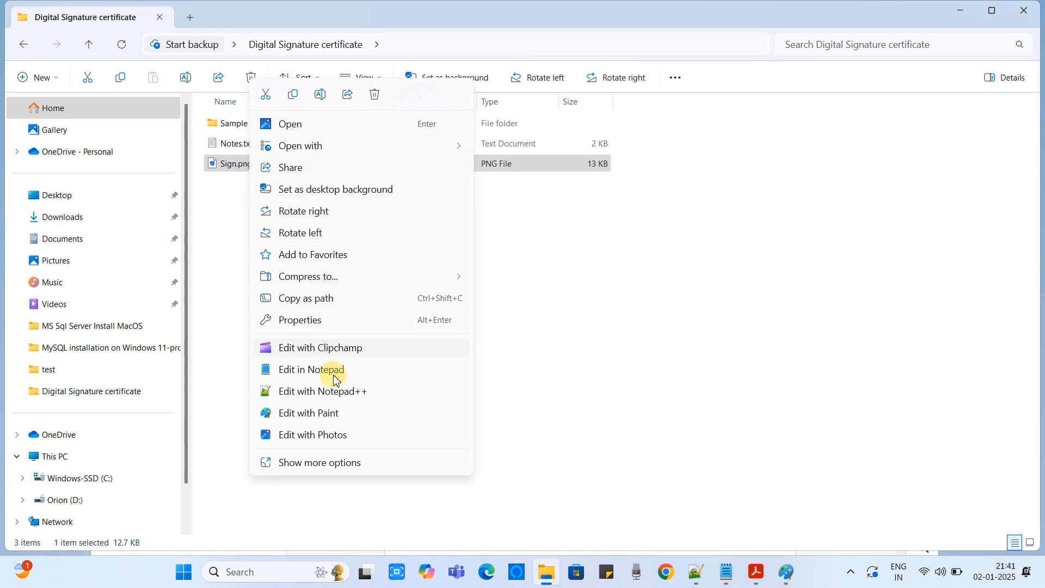
left_click(341, 461)
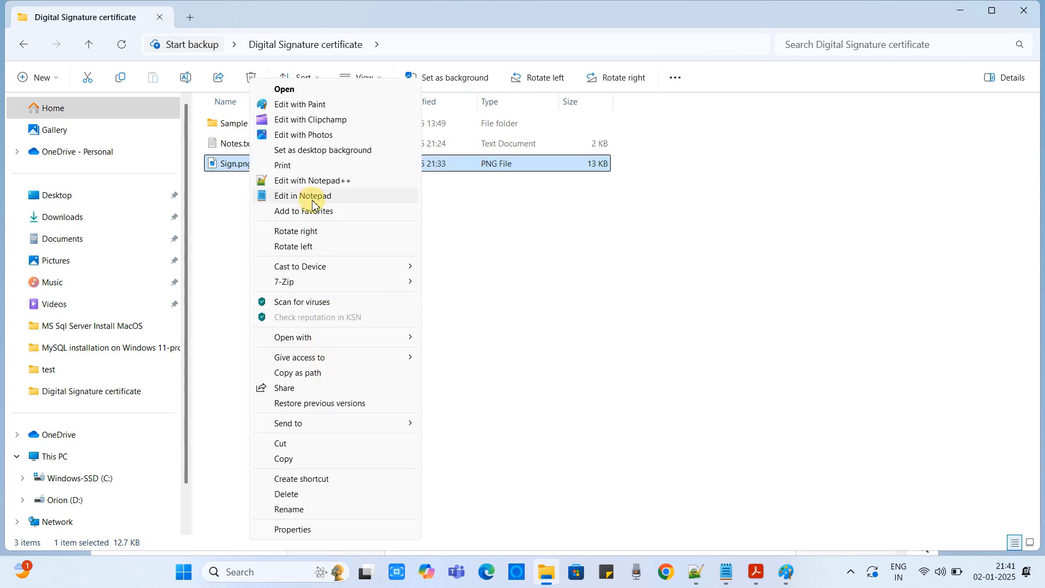
left_click(297, 166)
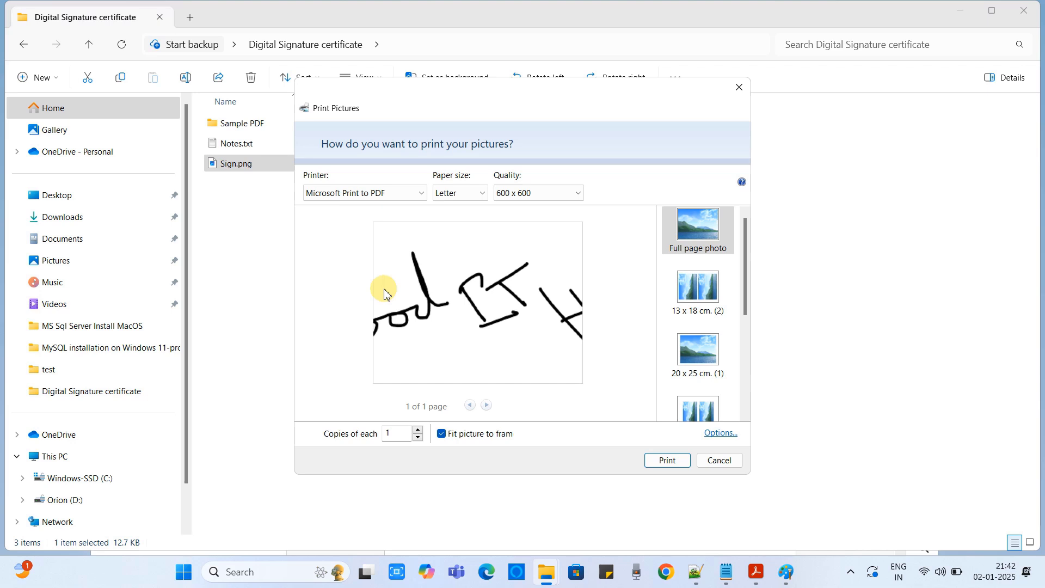
left_click(441, 434)
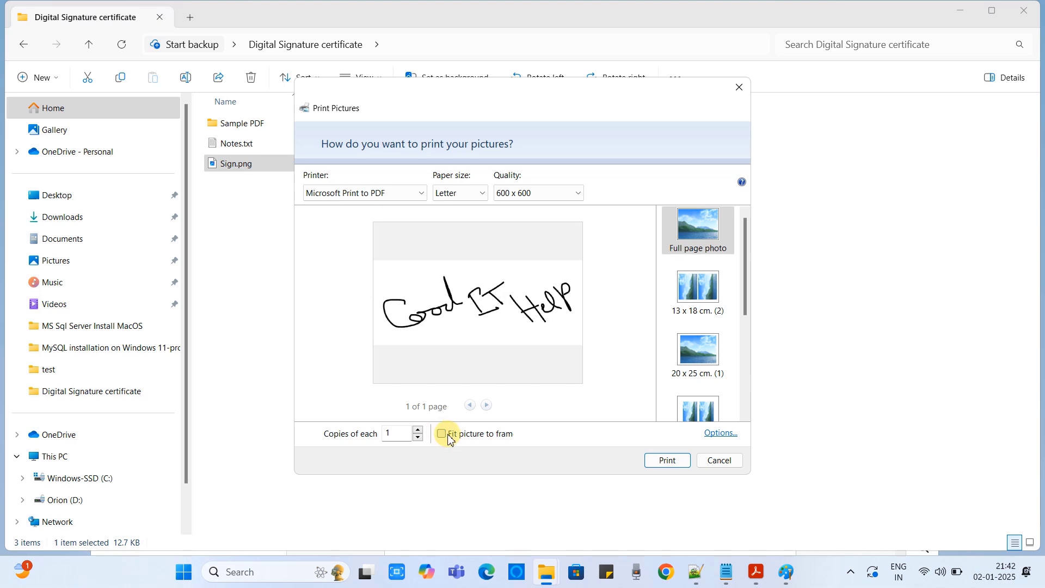
left_click(671, 463)
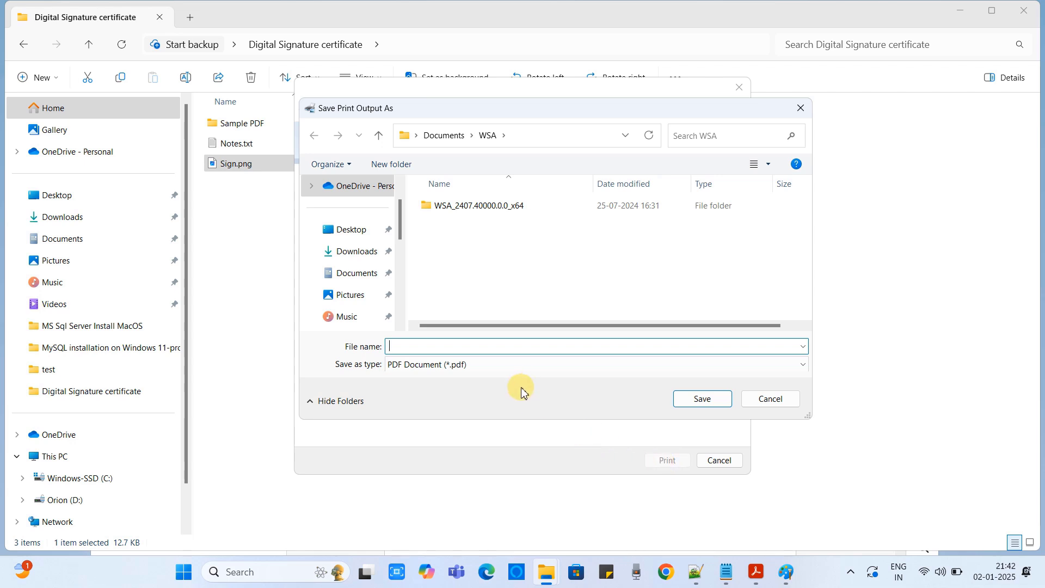
Save the printed output as signature.pdf in the Desktop's Digital Signature certificate folder.
left_click(360, 231)
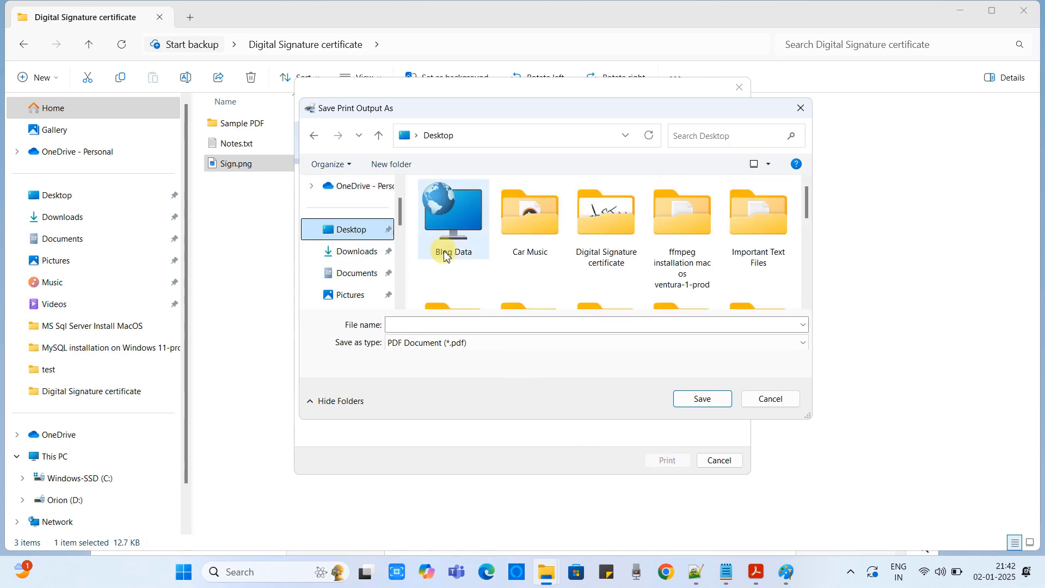
double_click(606, 218)
left_click(501, 325)
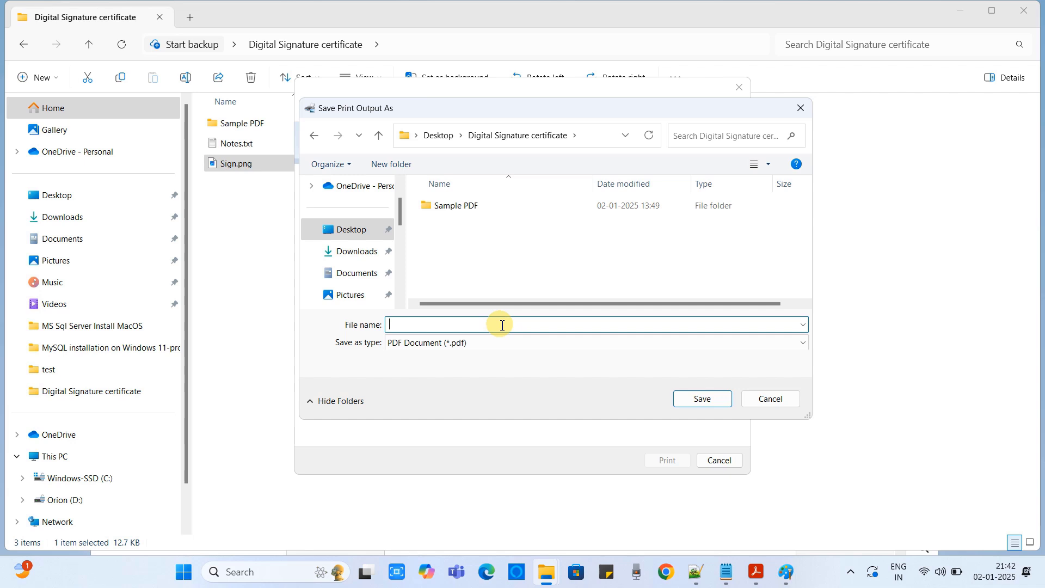
type("sign")
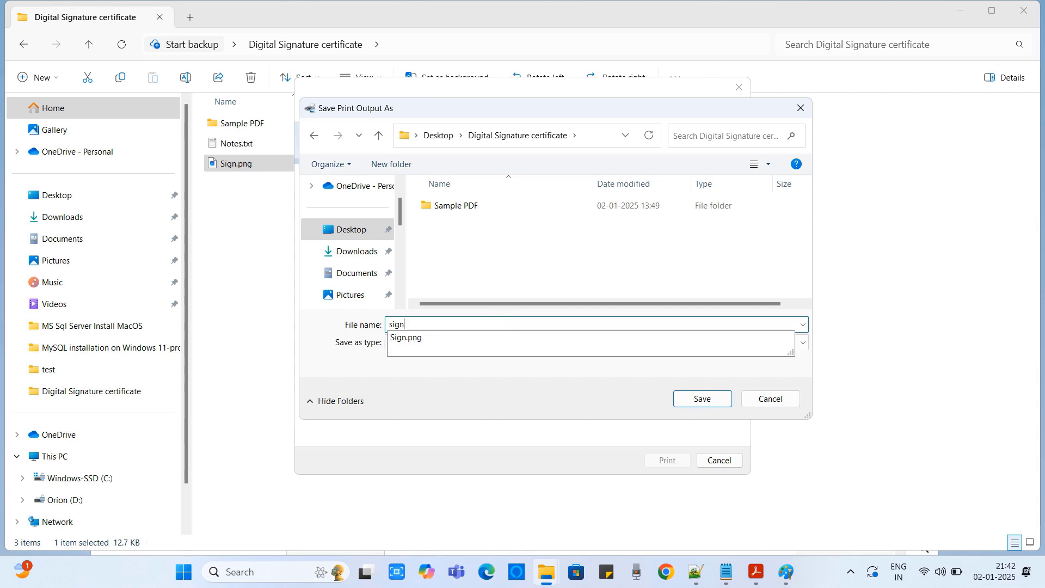
left_click(451, 370)
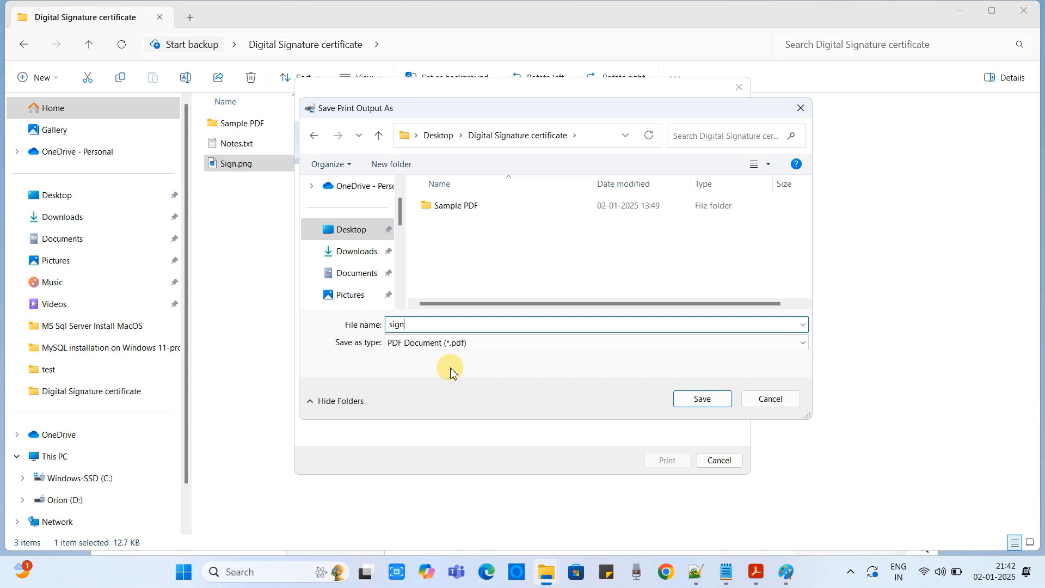
type("ature")
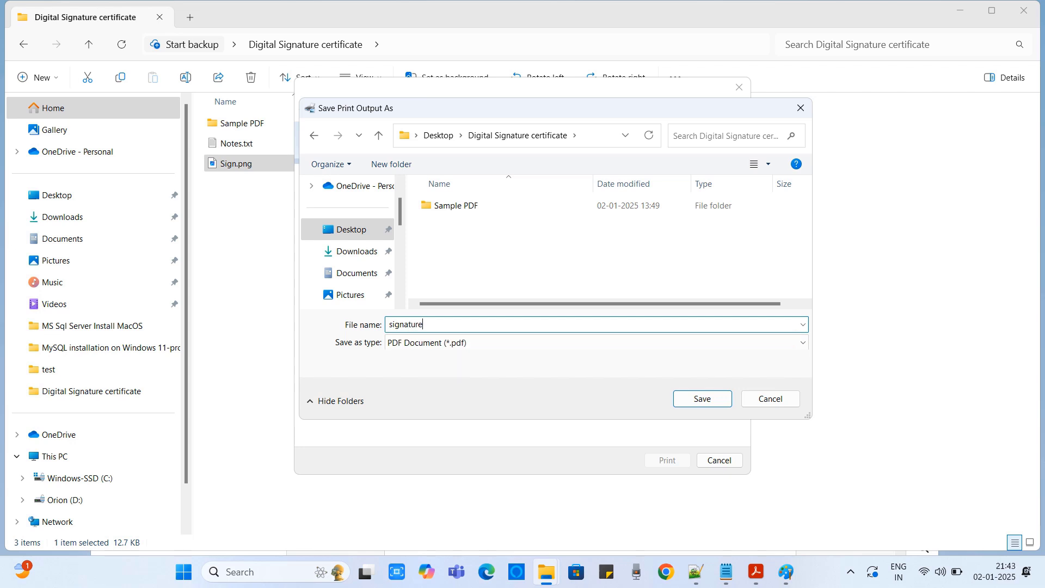
left_click(702, 399)
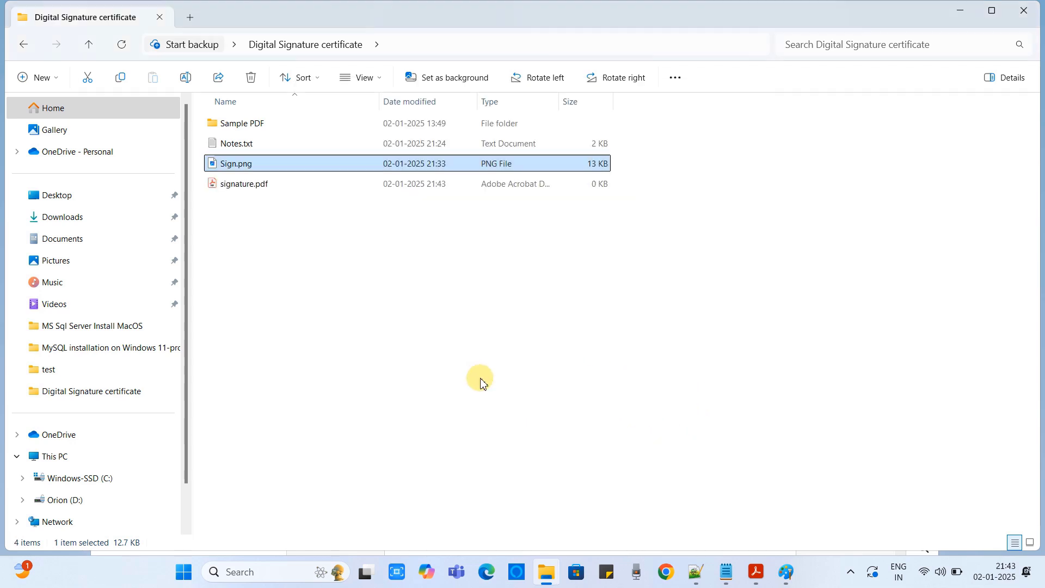
Open Acrobat's Signatures preferences at Creation & Appearance settings.
left_click(252, 185)
left_click(357, 261)
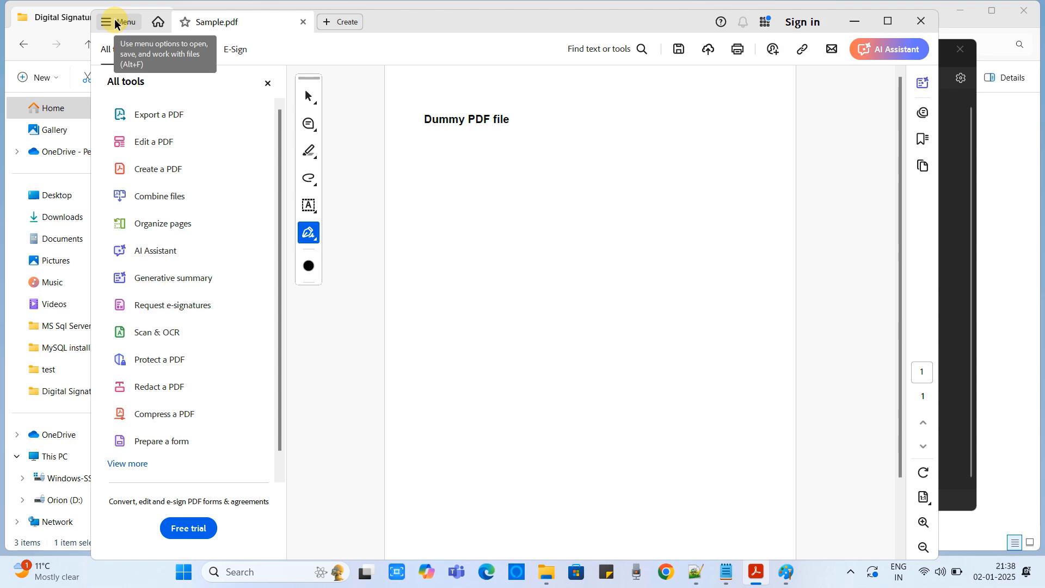
left_click(115, 22)
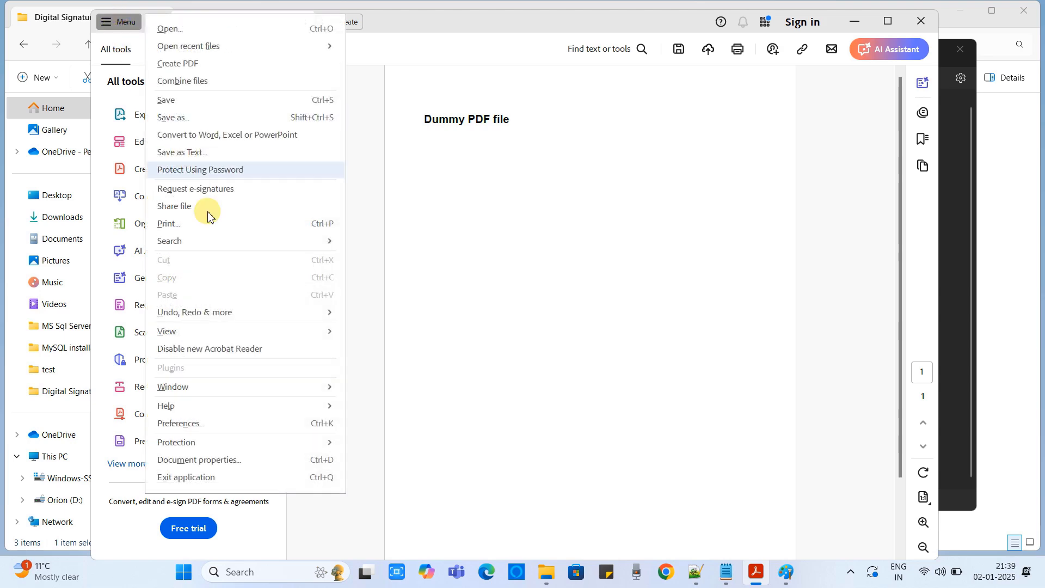
left_click(268, 430)
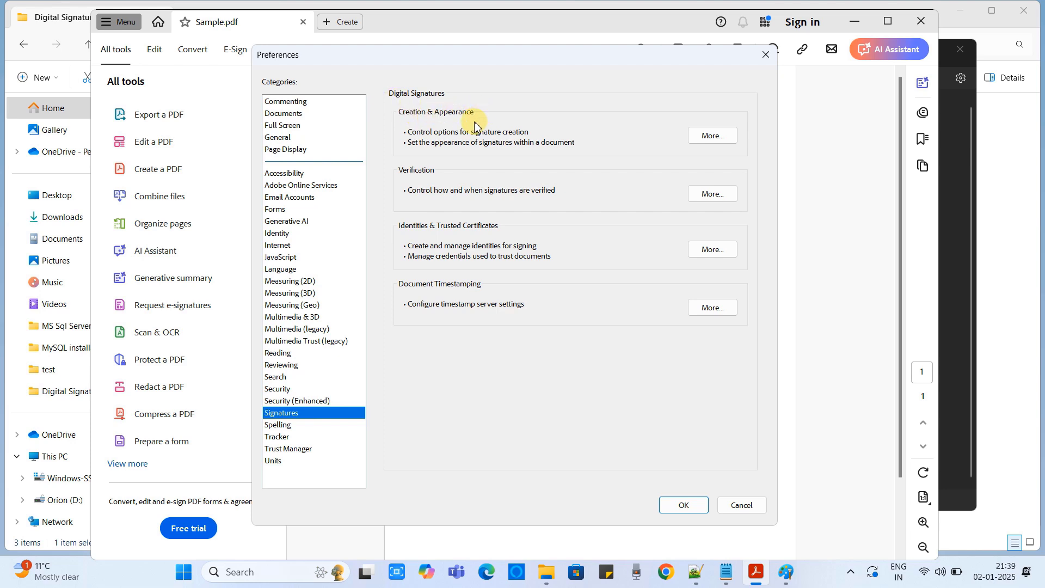
left_click(713, 138)
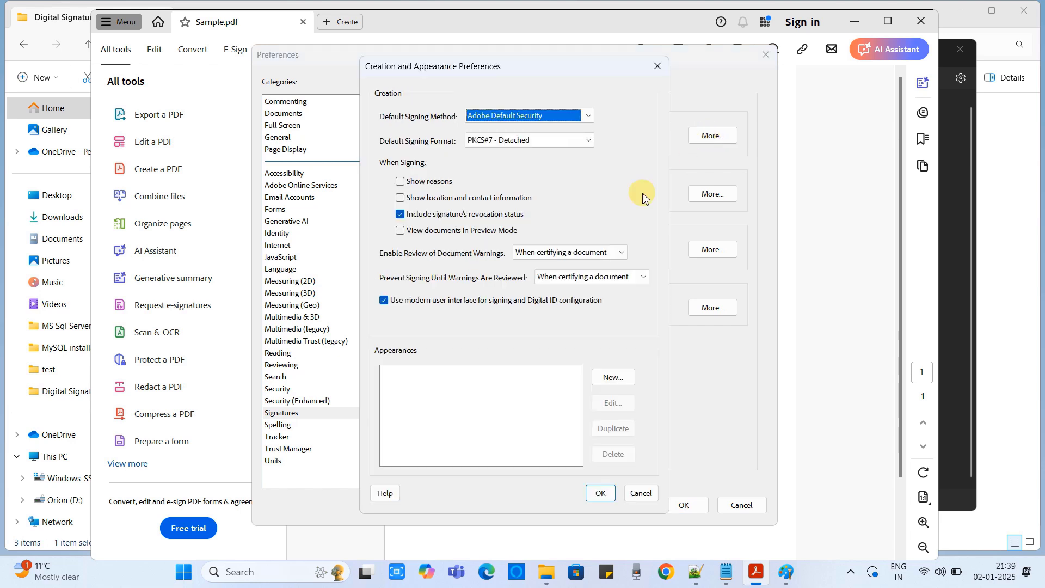
Create a new signature appearance titled 'MyDigitalSignature'.
left_click(612, 377)
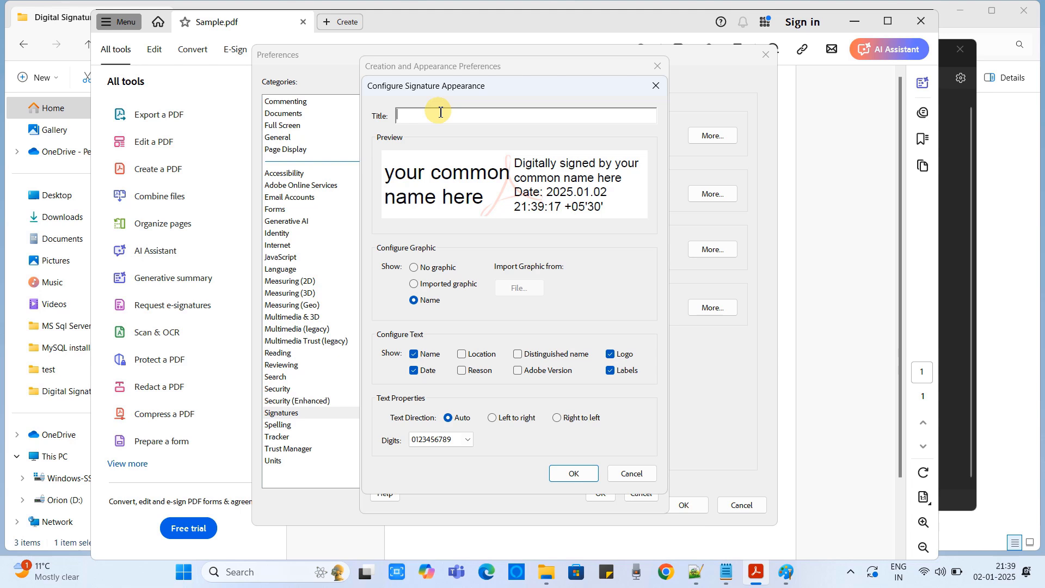
type("MyDigitalSignature")
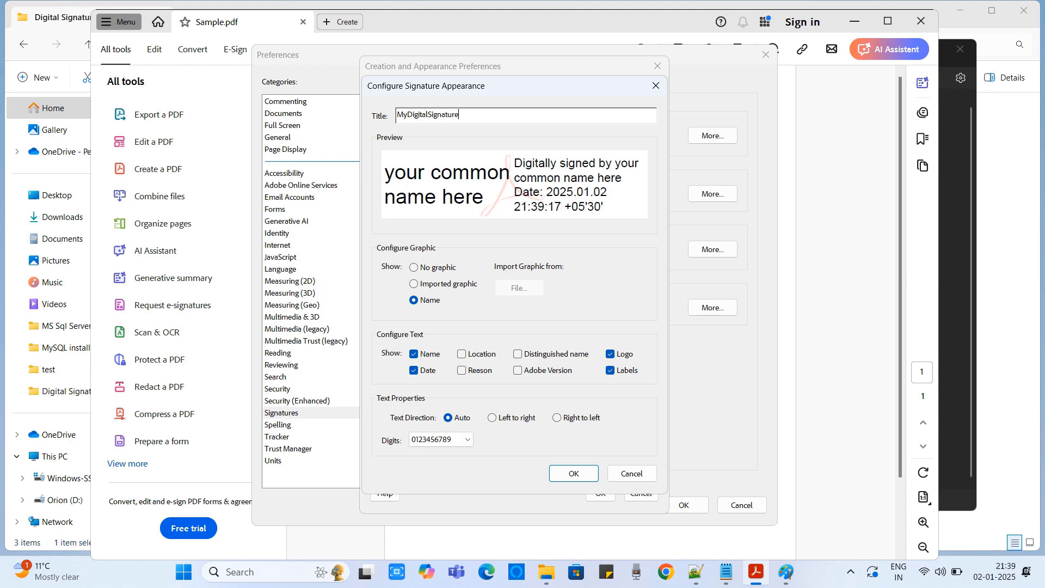
left_click_drag(462, 114, 394, 114)
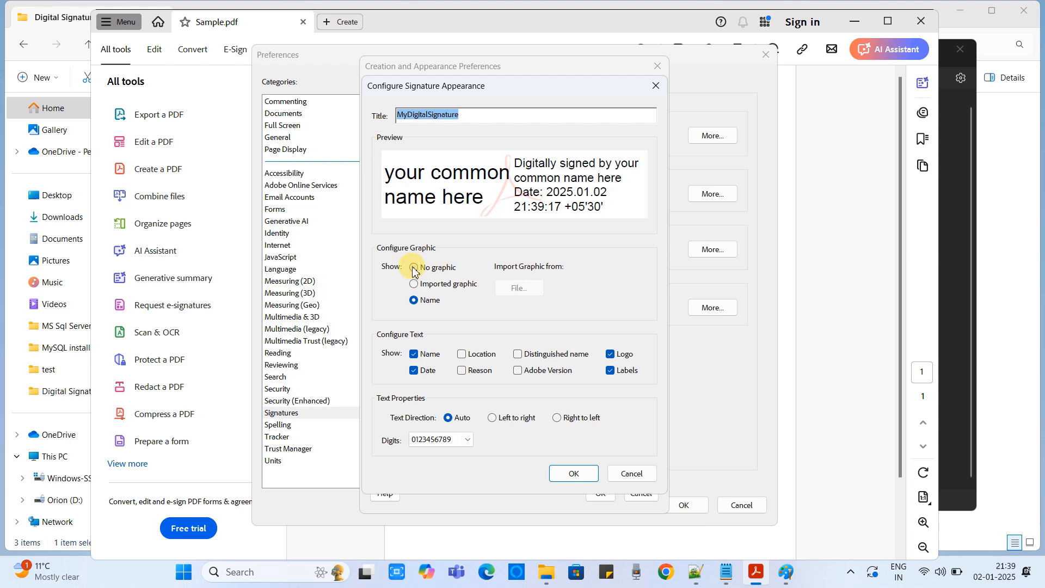
Use signature.pdf as the imported graphic showing the 'Cool IT Help' signature.
left_click(424, 284)
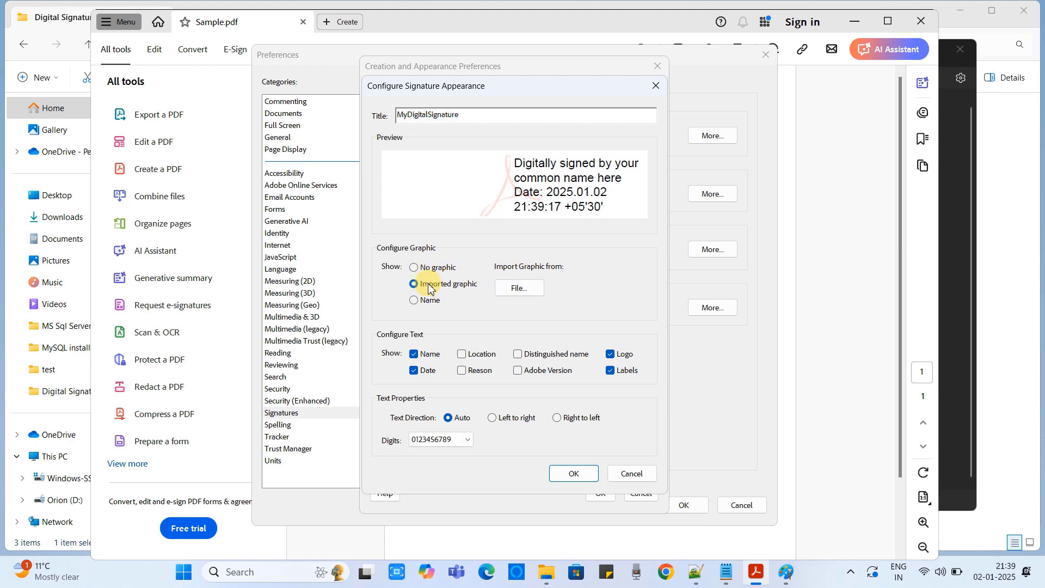
left_click(515, 290)
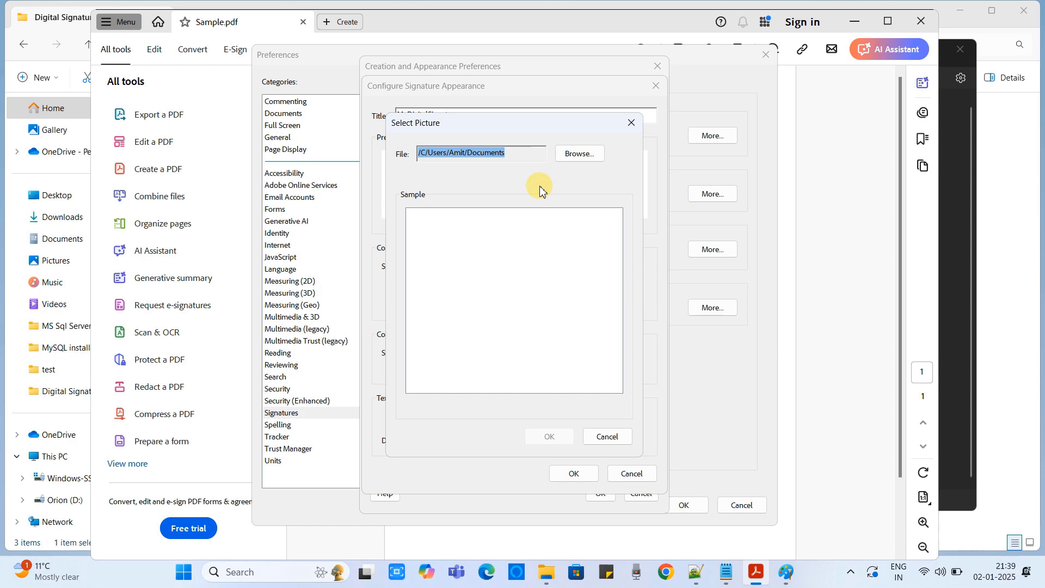
left_click(580, 154)
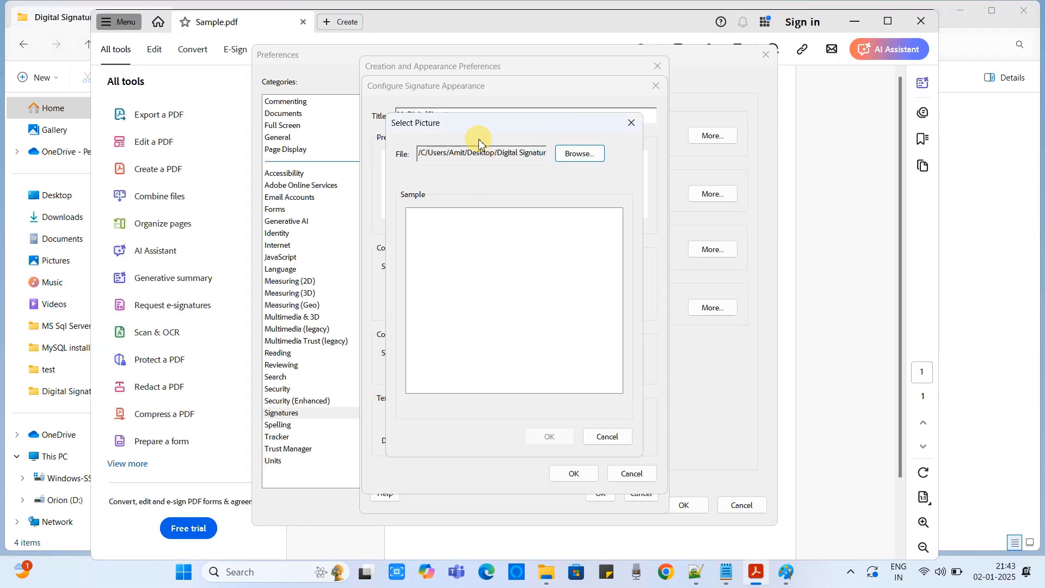
mouse_move(479, 140)
left_mouse_down()
mouse_move(504, 138)
mouse_move(498, 154)
mouse_move(488, 151)
left_mouse_up()
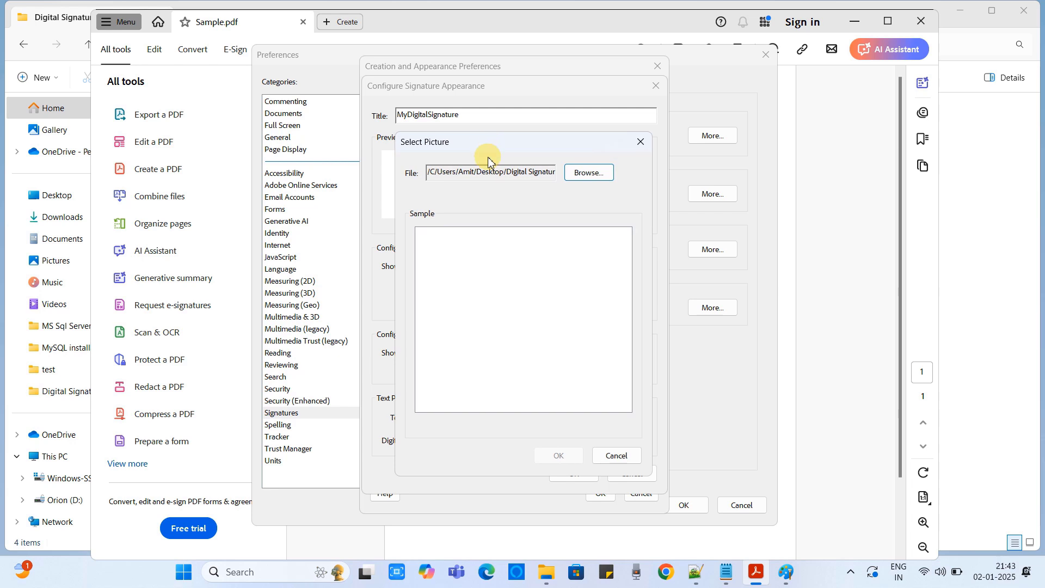
left_click(572, 173)
left_click(635, 280)
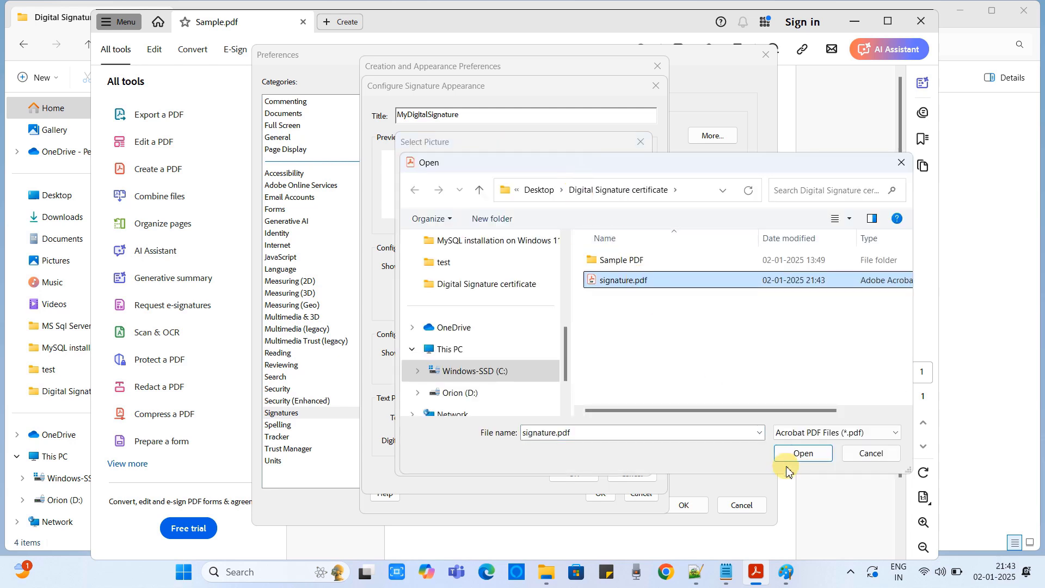
left_click(801, 453)
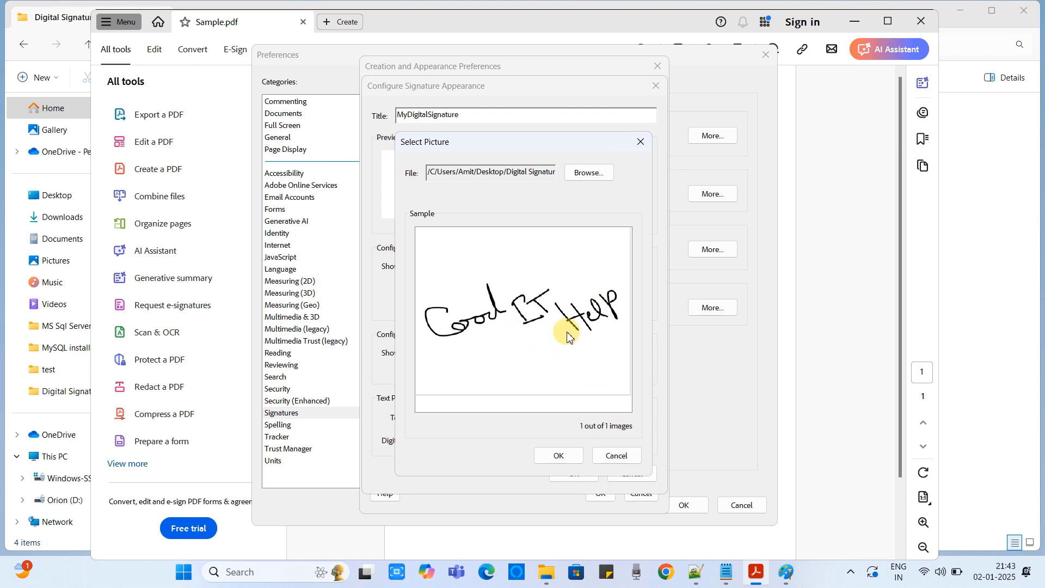
left_click(558, 456)
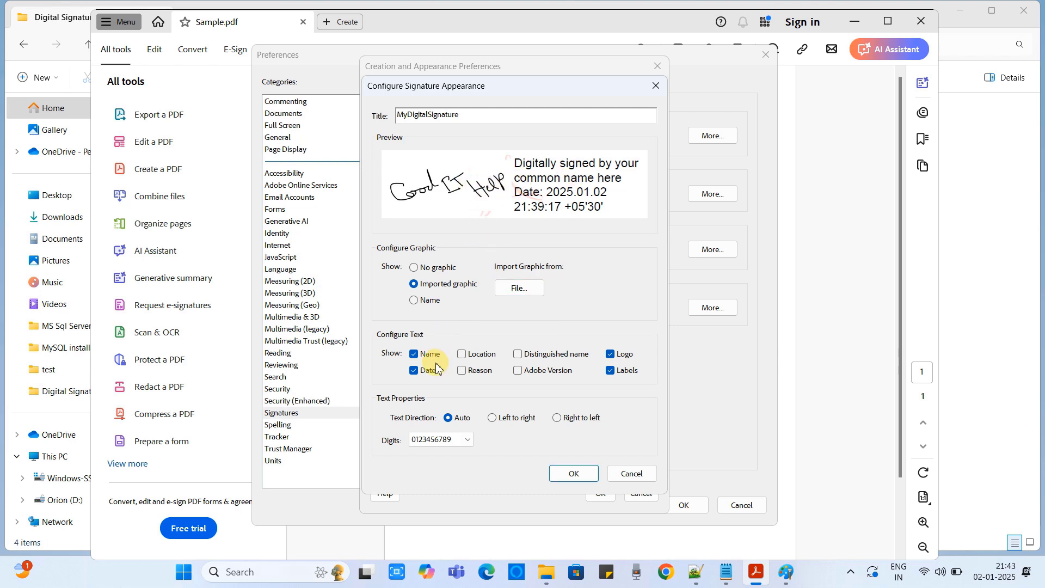
Add Location, Distinguished name and Reason to the signature text, keeping Labels on.
left_click(462, 354)
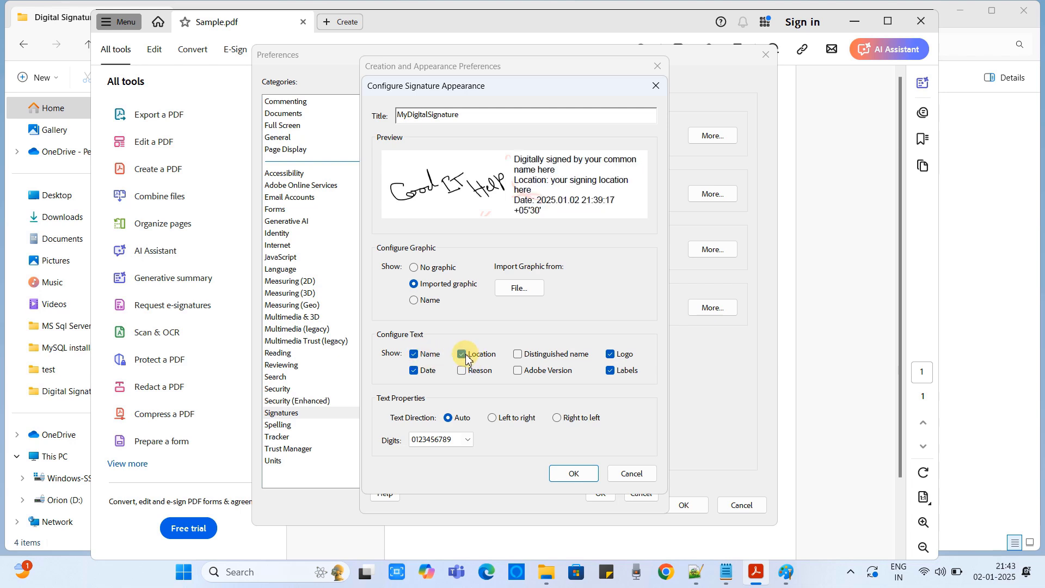
left_click(519, 356)
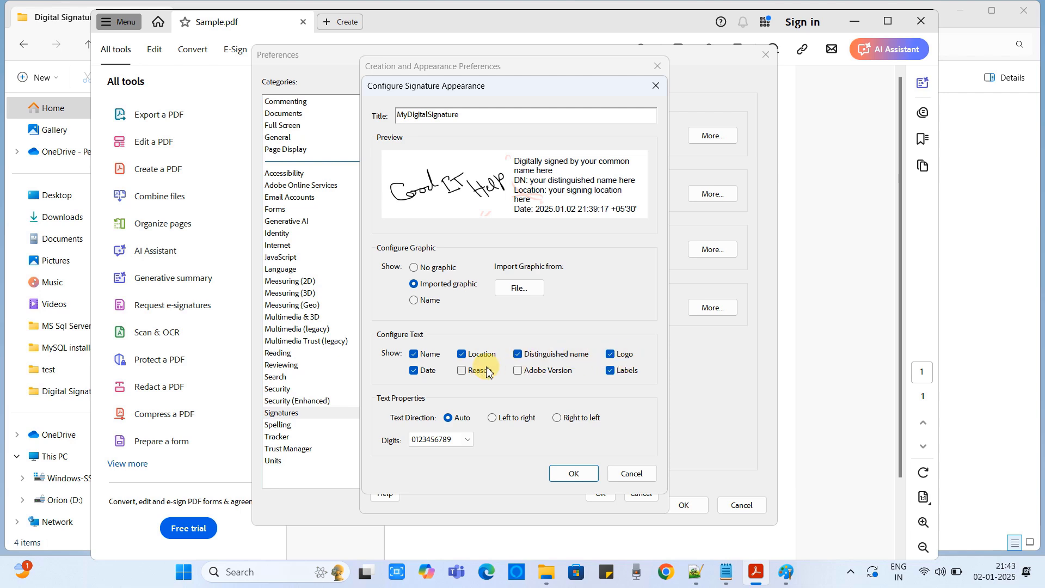
left_click(462, 370)
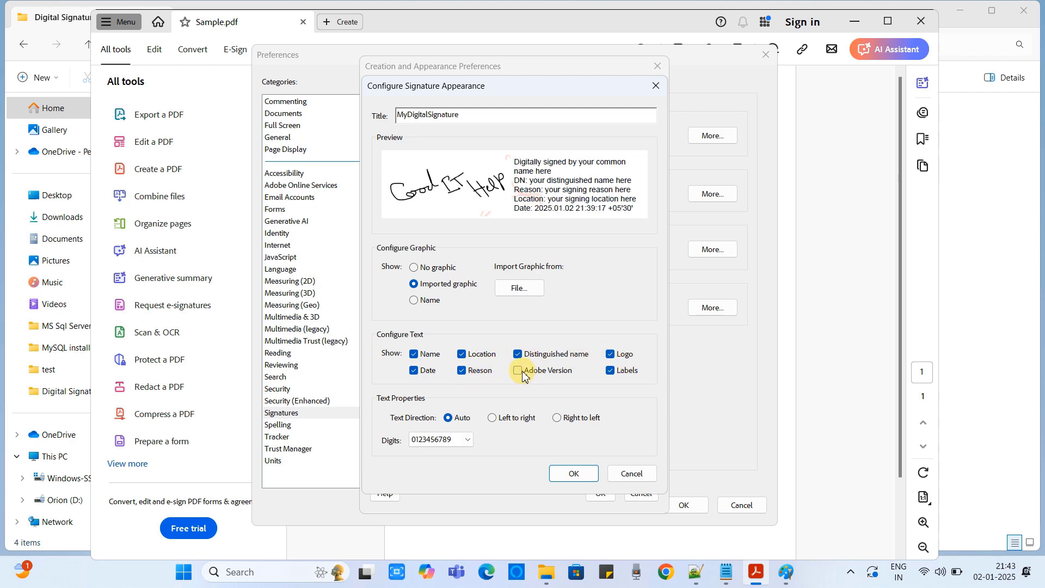
left_click(611, 372)
left_click(611, 372)
Save MyDigitalSignature and close the Creation & Appearance and Preferences dialogs.
left_click(580, 476)
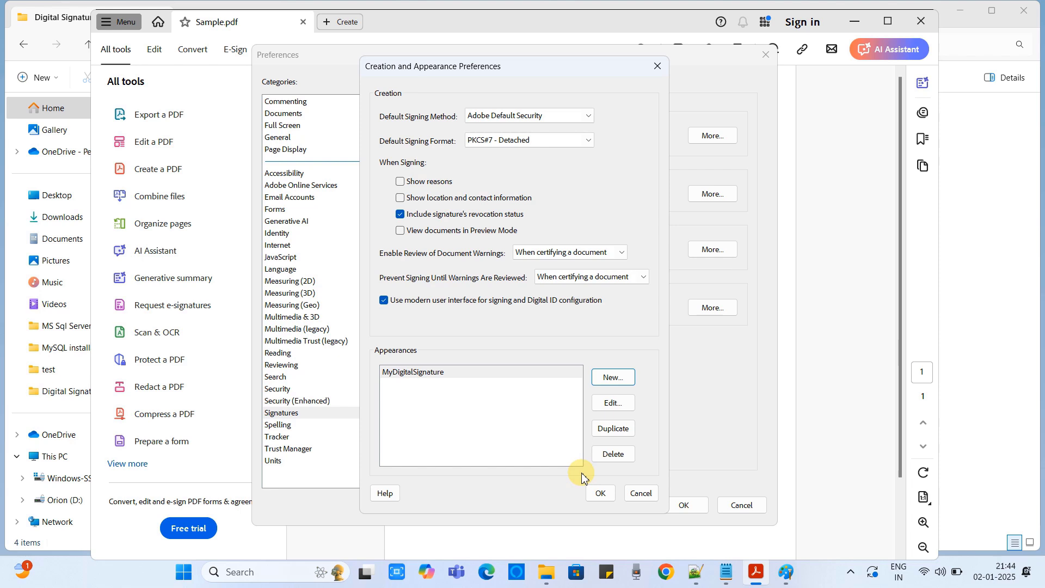
left_click(599, 493)
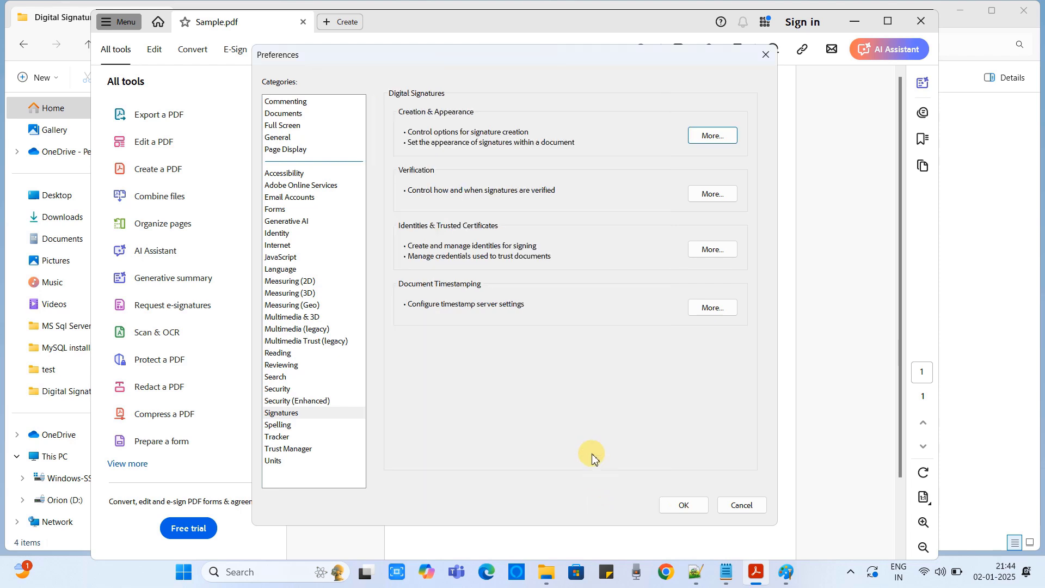
left_click(684, 504)
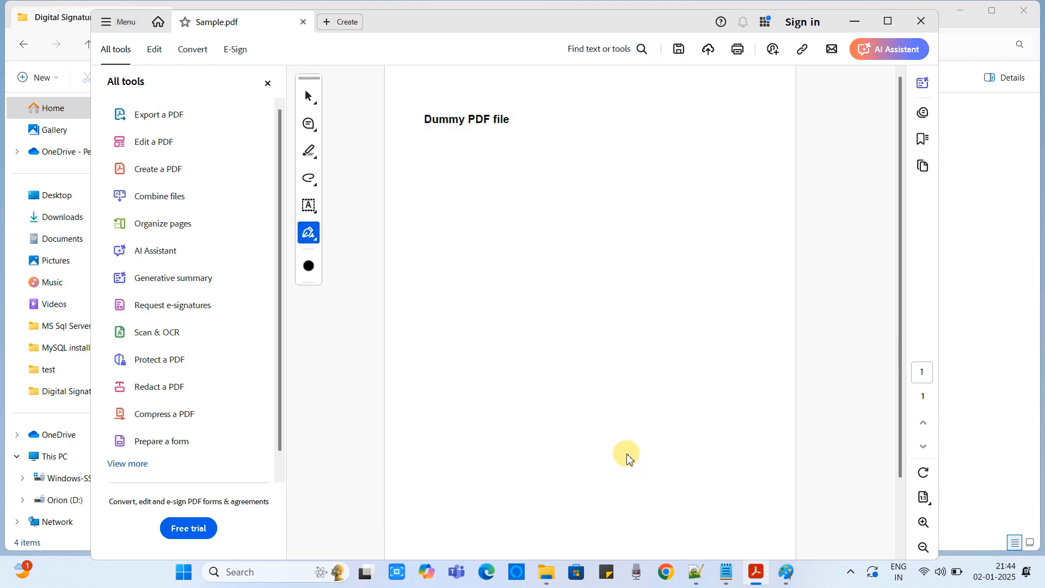
Review Step 4 in Notes.txt, then minimize Notepad back to Acrobat.
left_click(726, 571)
mouse_move(194, 452)
left_mouse_down()
mouse_move(154, 459)
mouse_move(466, 457)
left_mouse_up()
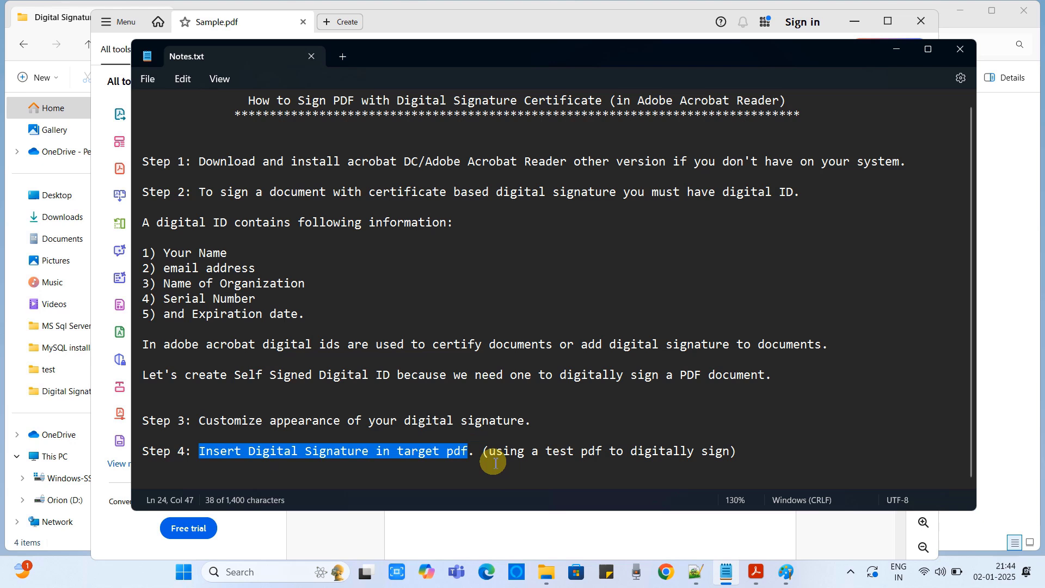
left_click(897, 49)
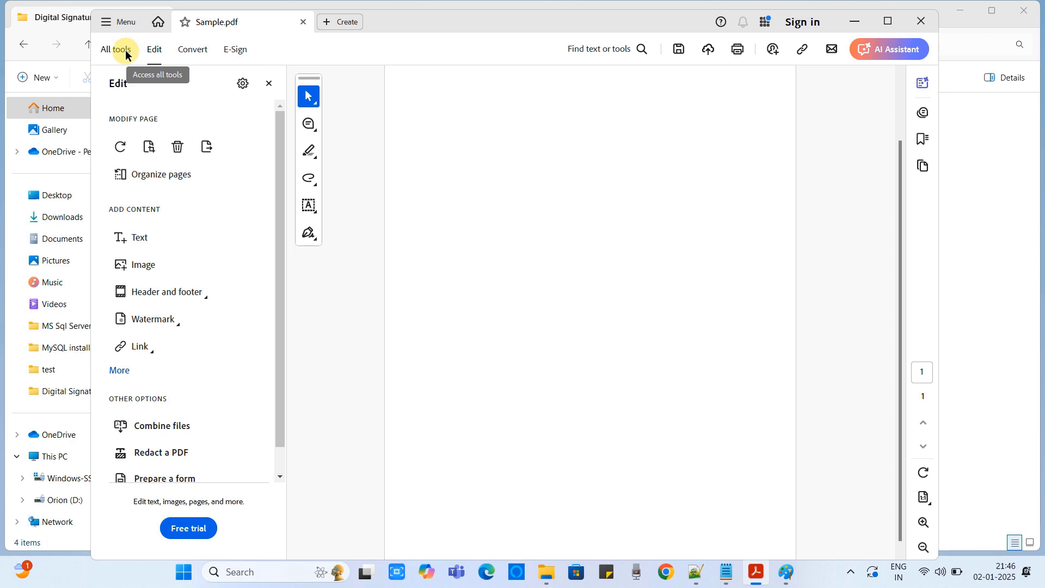
Start Use a certificate > Digitally sign and draw a signature field near the page bottom.
left_click(125, 50)
scroll(228, 186, "down", 1)
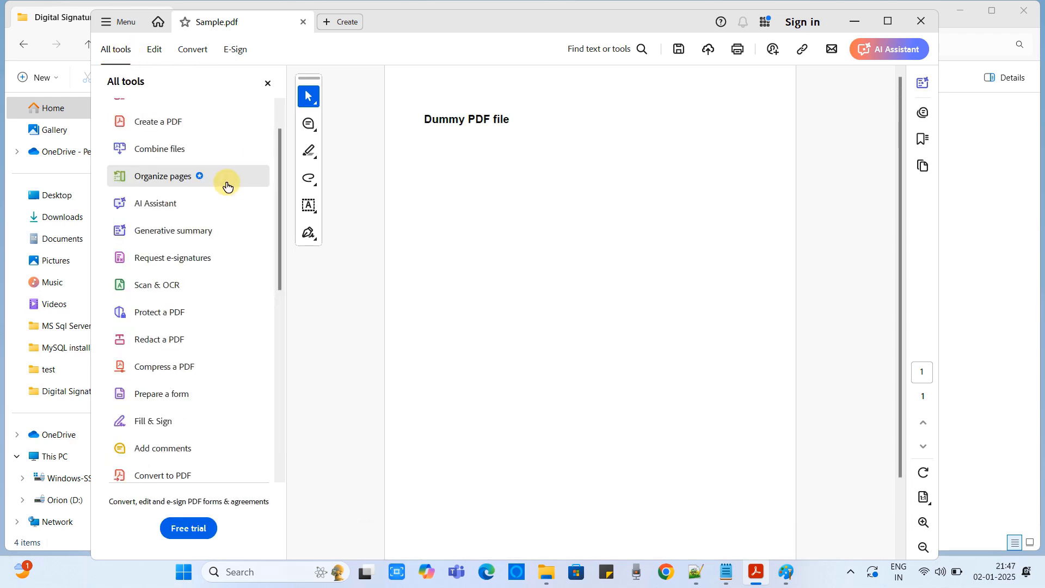
scroll(227, 188, "down", 7)
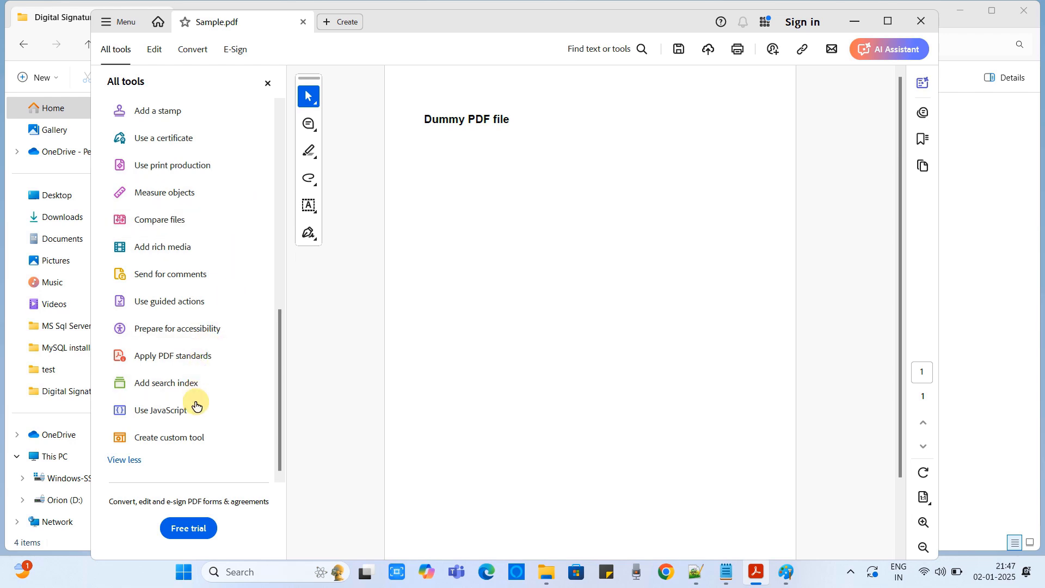
left_click(183, 140)
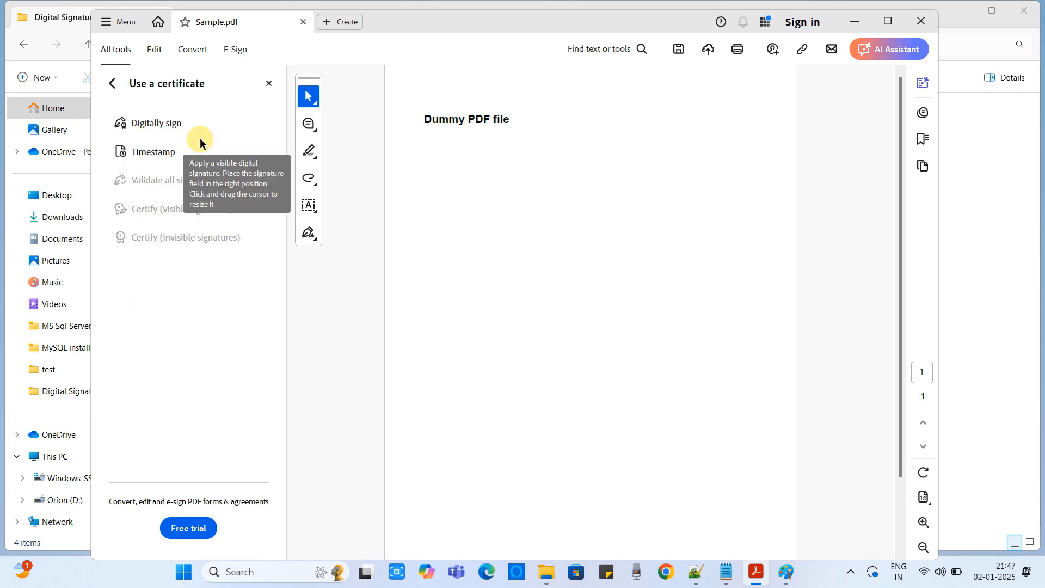
left_click(154, 124)
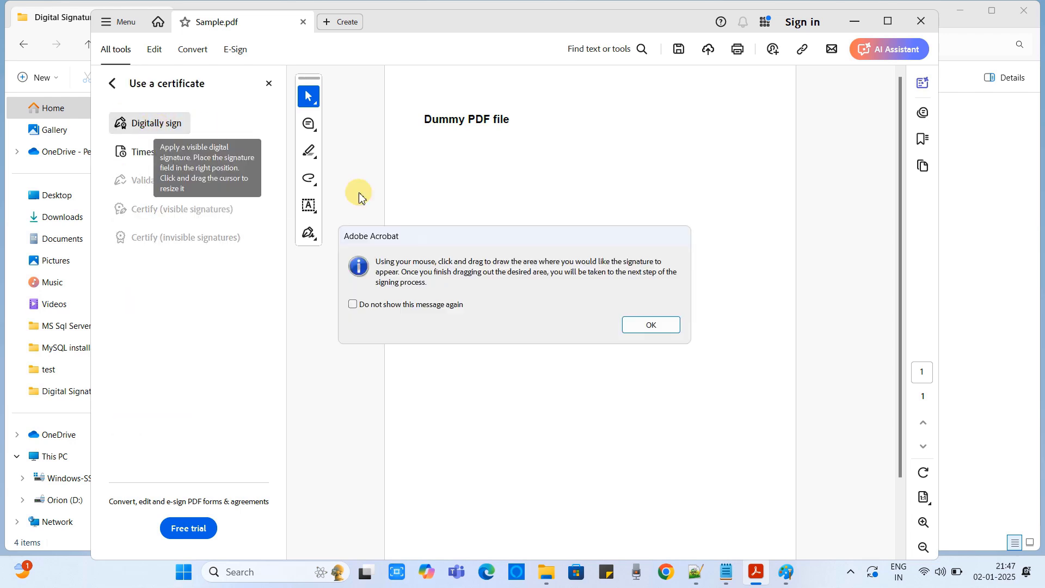
left_click(657, 326)
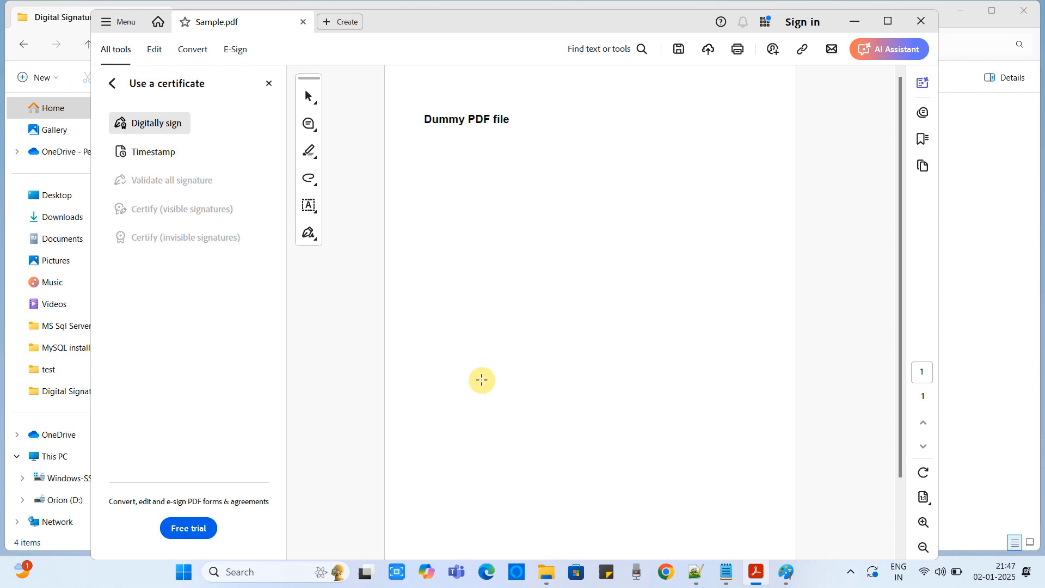
mouse_move(457, 464)
left_mouse_down()
mouse_move(756, 569)
mouse_move(776, 556)
mouse_move(766, 560)
left_mouse_up()
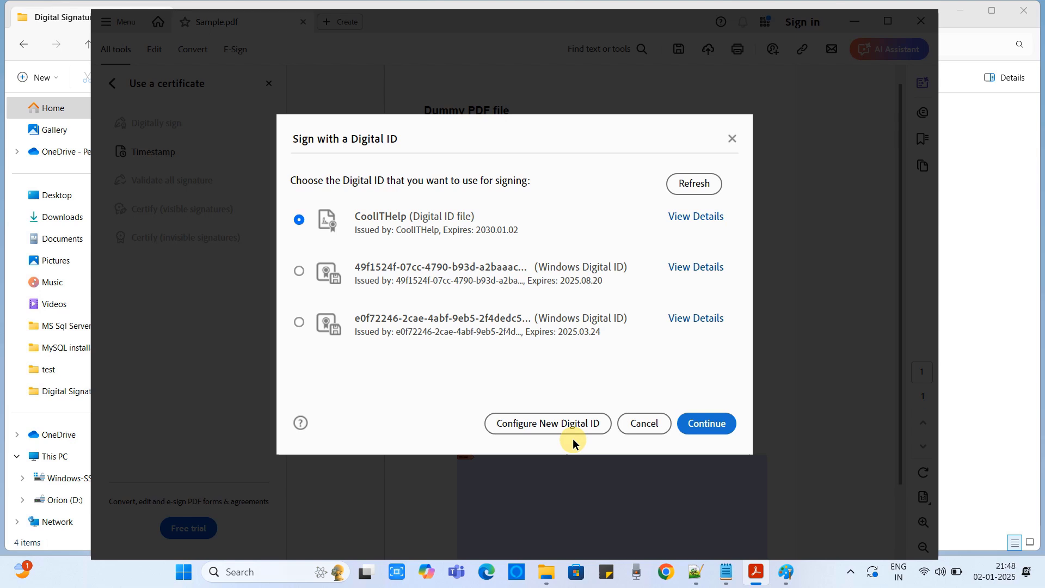
Continue with CoolITHelp, choose MyDigitalSignature, enable Lock document after signing, and enter the ID password.
left_click(697, 429)
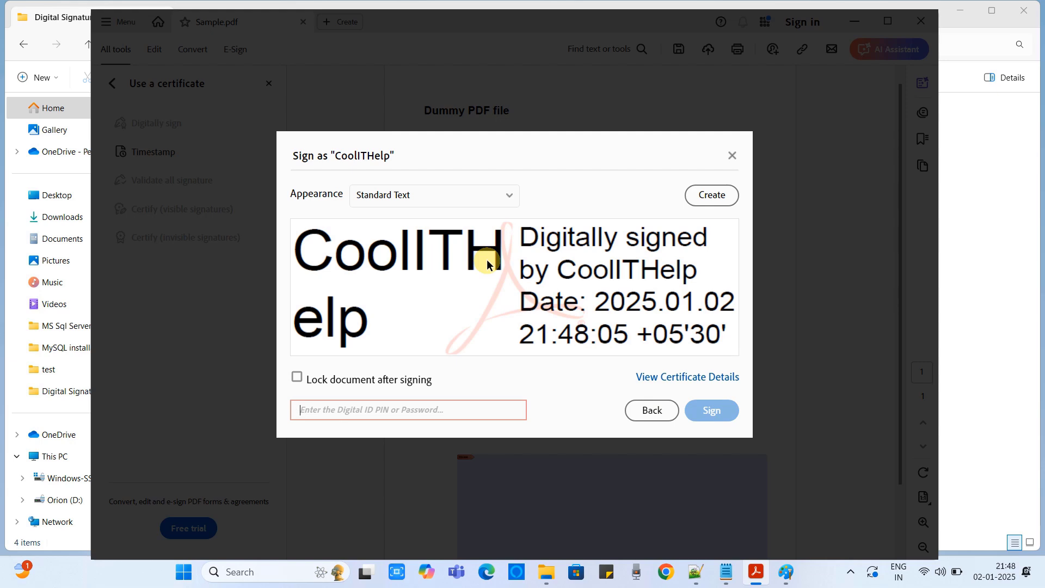
left_click(487, 200)
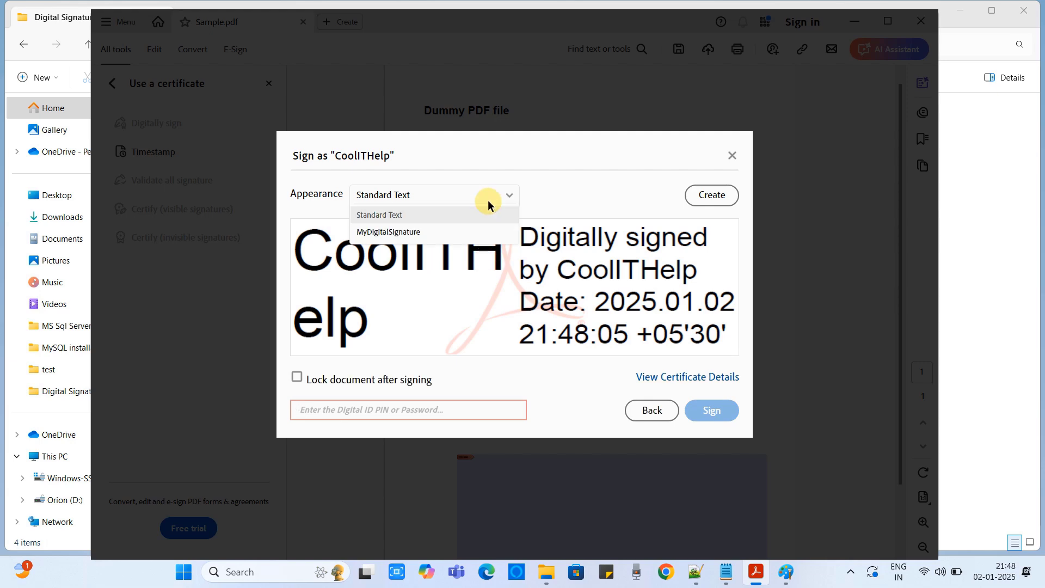
left_click(465, 231)
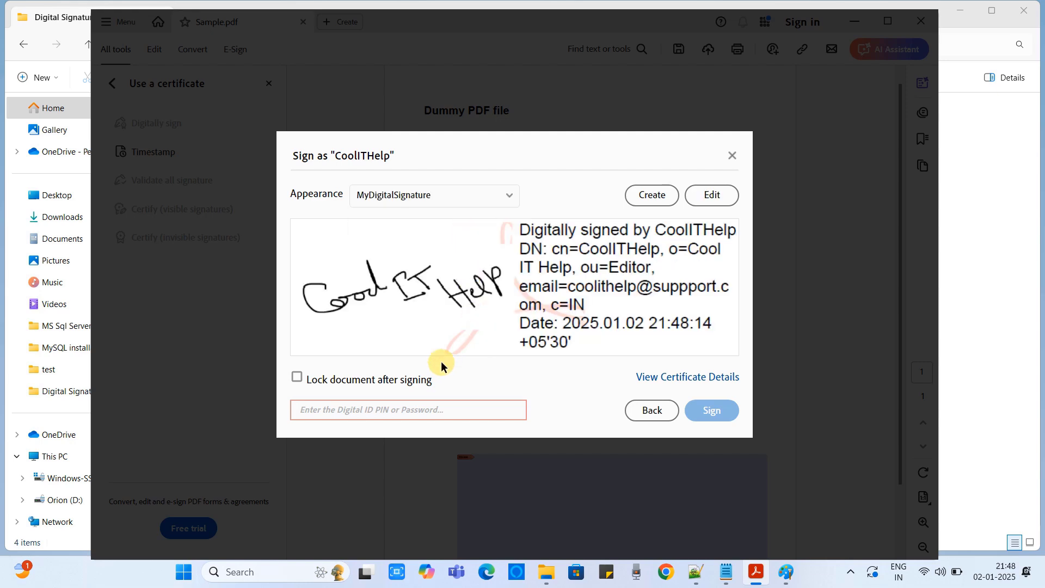
left_click(297, 379)
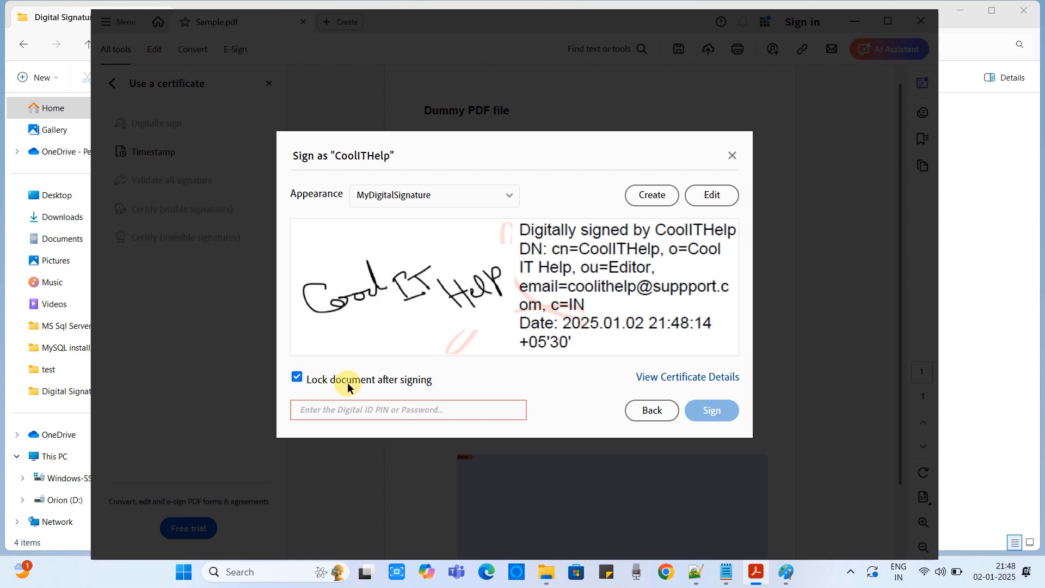
left_click(393, 410)
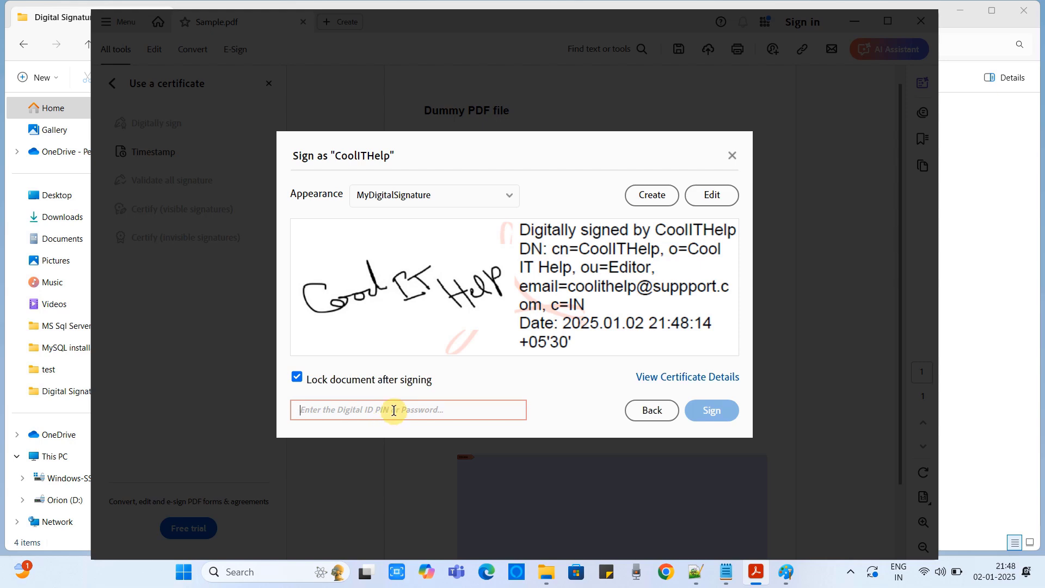
type("123")
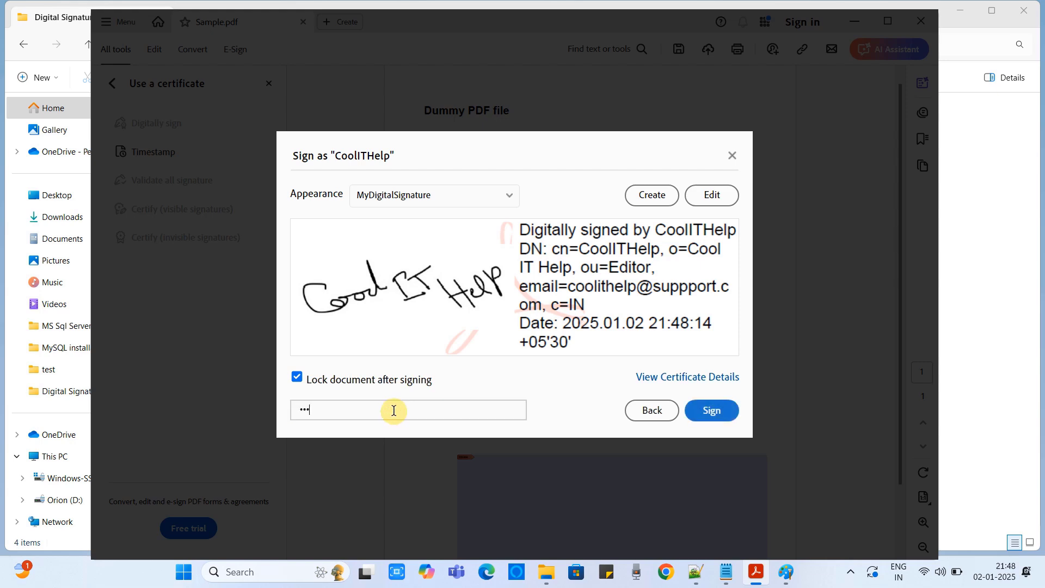
type("45678901")
Sign the document and save the signed copy as Sample_Singed_Doc.pdf.
left_click(709, 411)
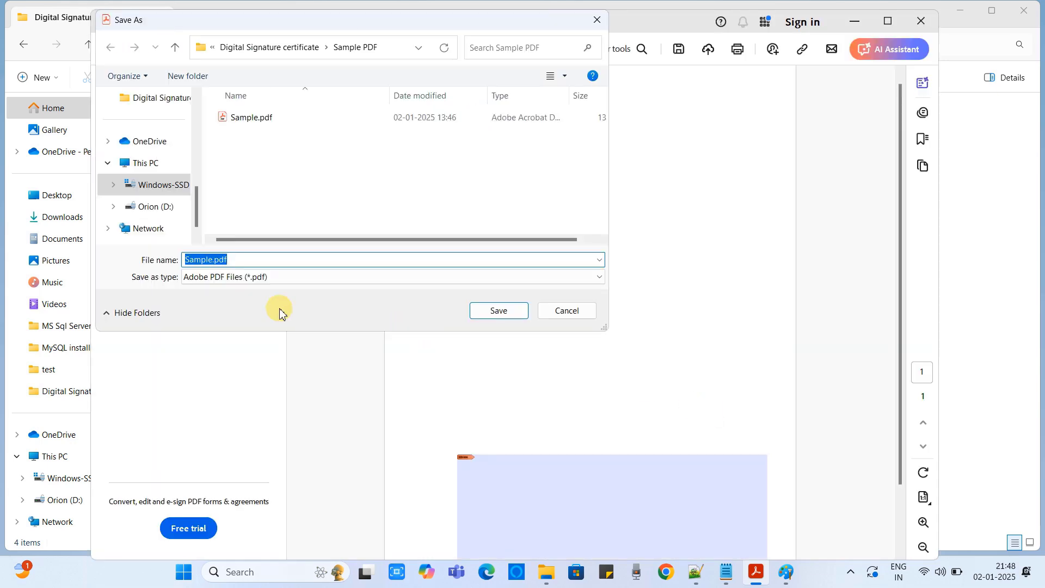
left_click(206, 260)
type("_Singed")
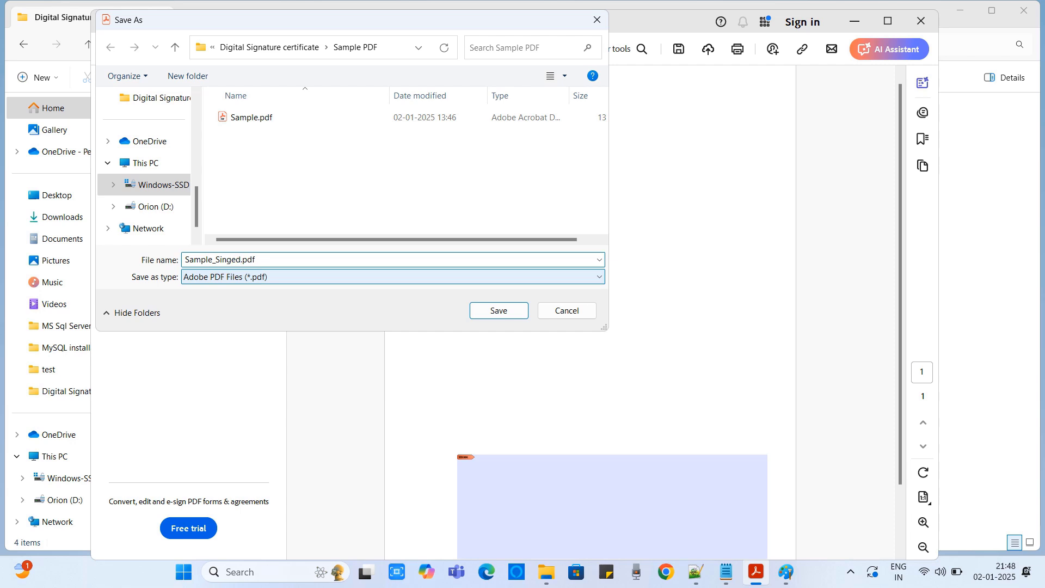
type("_Doc")
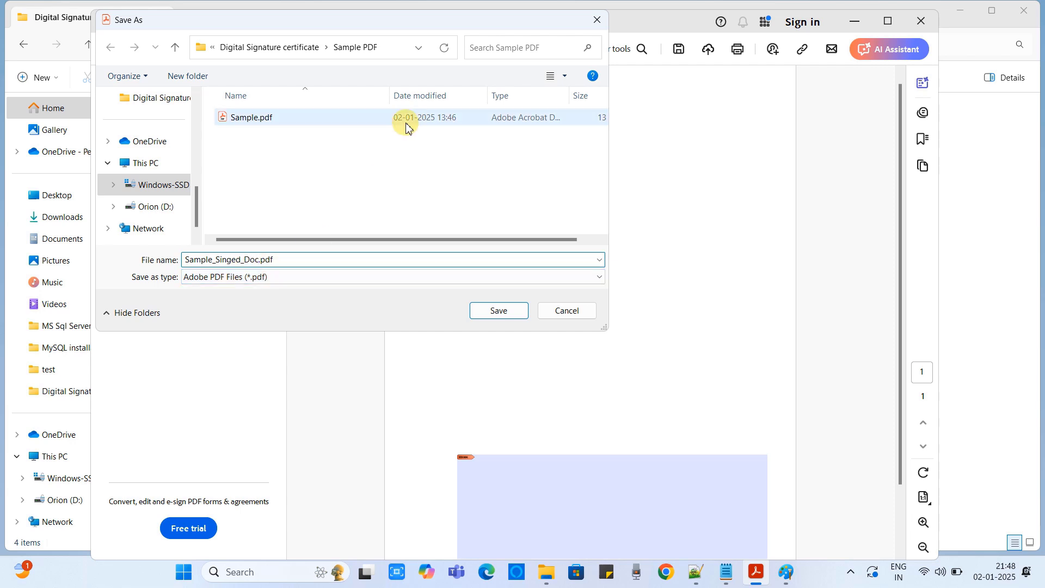
left_click(498, 310)
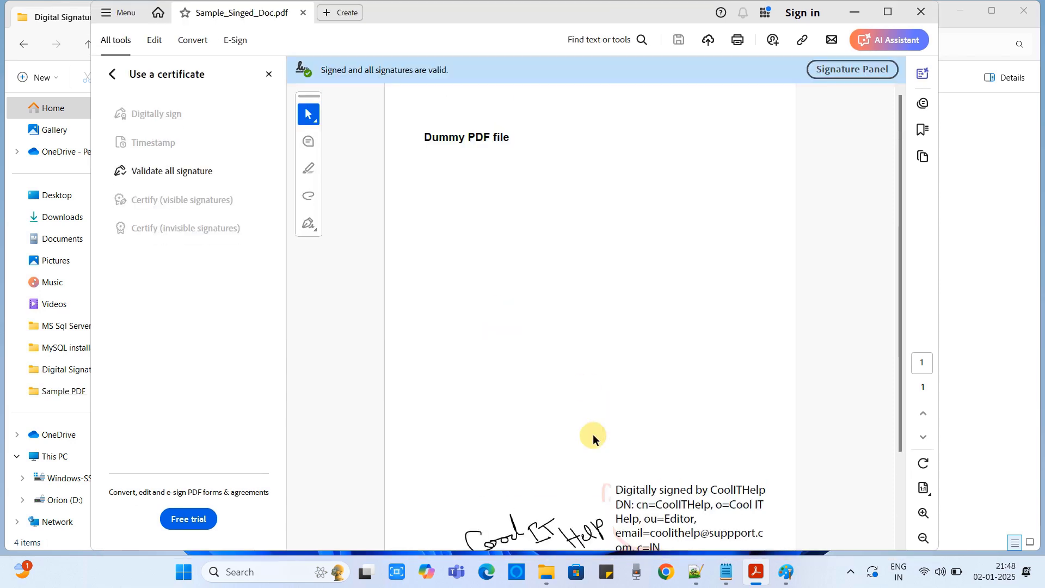
Open the signature's validation report, confirm it is valid and the document unmodified, then close it.
scroll(593, 436, "down", 2)
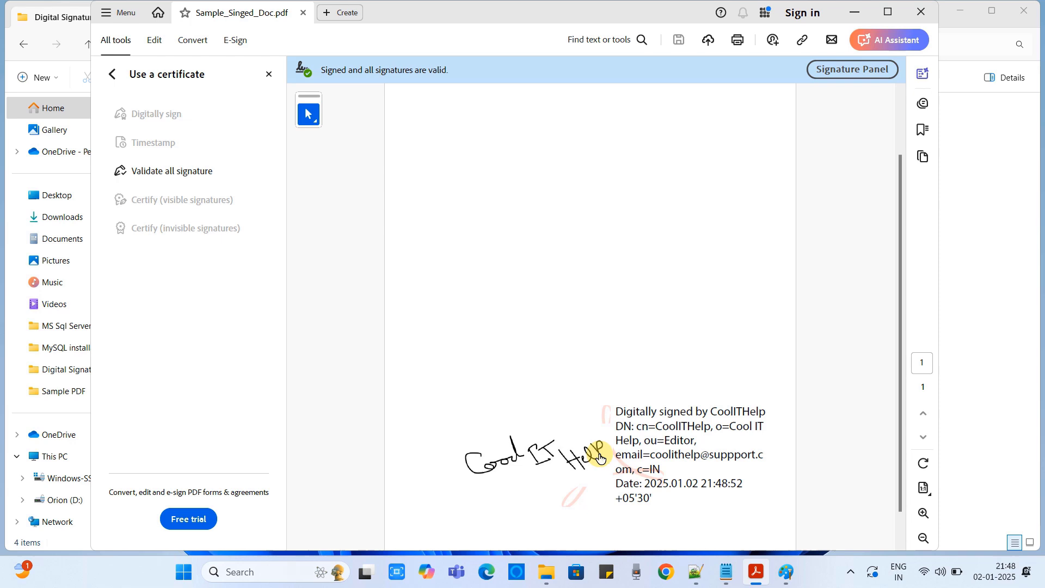
left_click(609, 457)
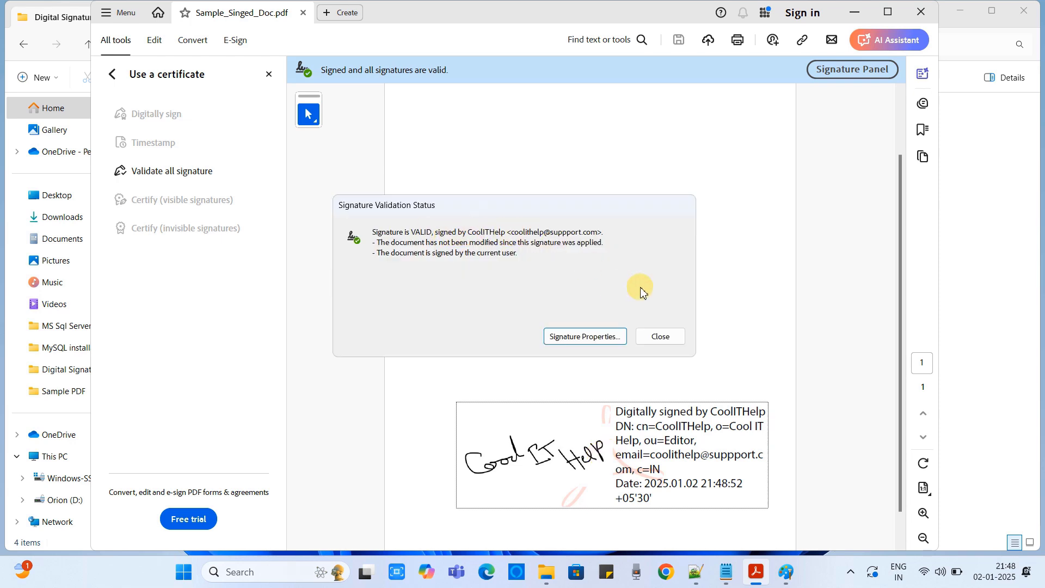
mouse_move(612, 212)
left_mouse_down()
mouse_move(635, 237)
mouse_move(625, 230)
left_mouse_up()
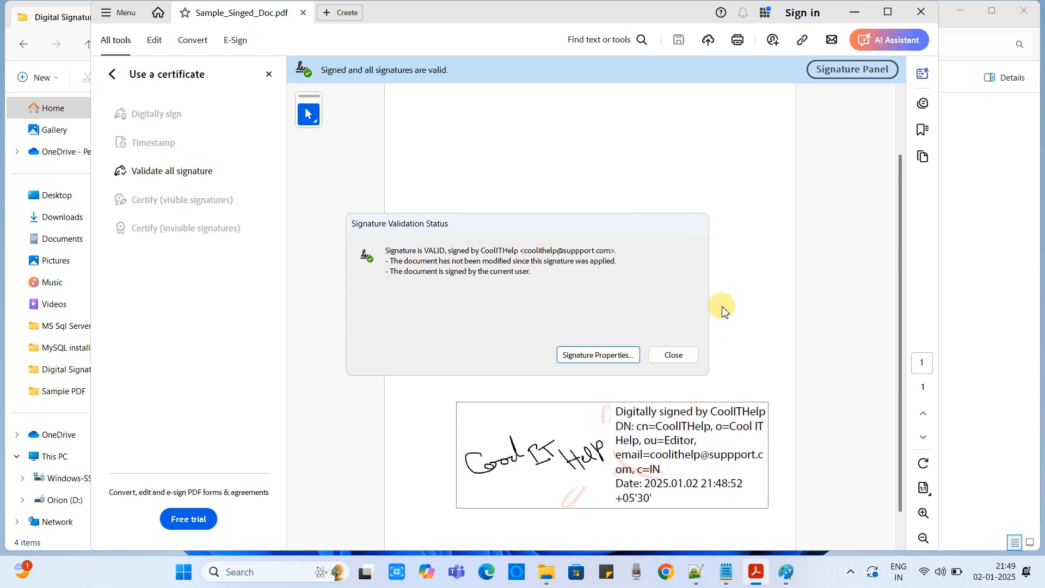
left_click(674, 355)
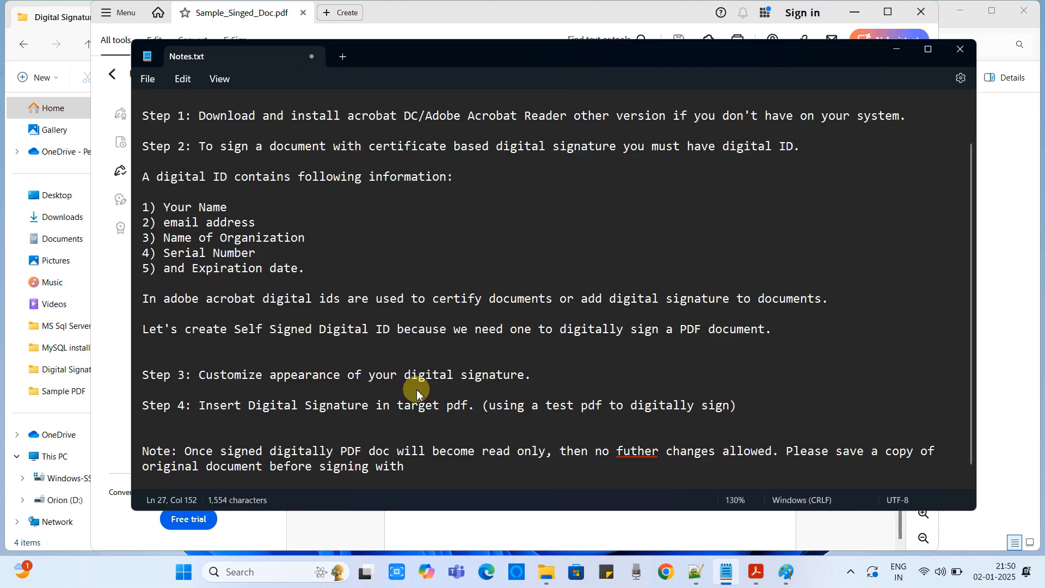
End the Notepad note with 'certificate.', minimize Acrobat, and select the notes' title line.
type("certificate.")
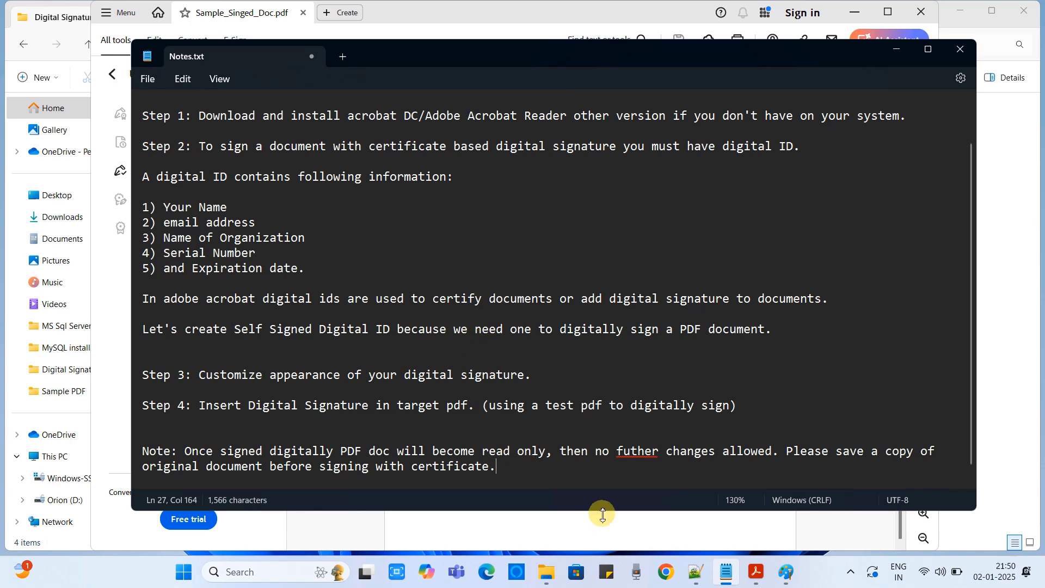
left_click(755, 573)
scroll(506, 327, "up", 4)
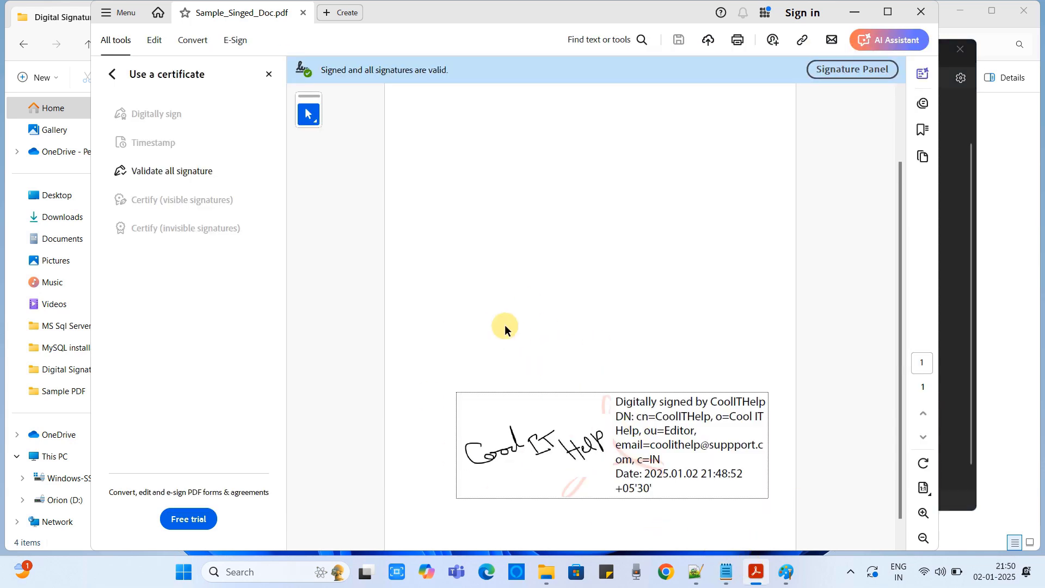
left_click(862, 13)
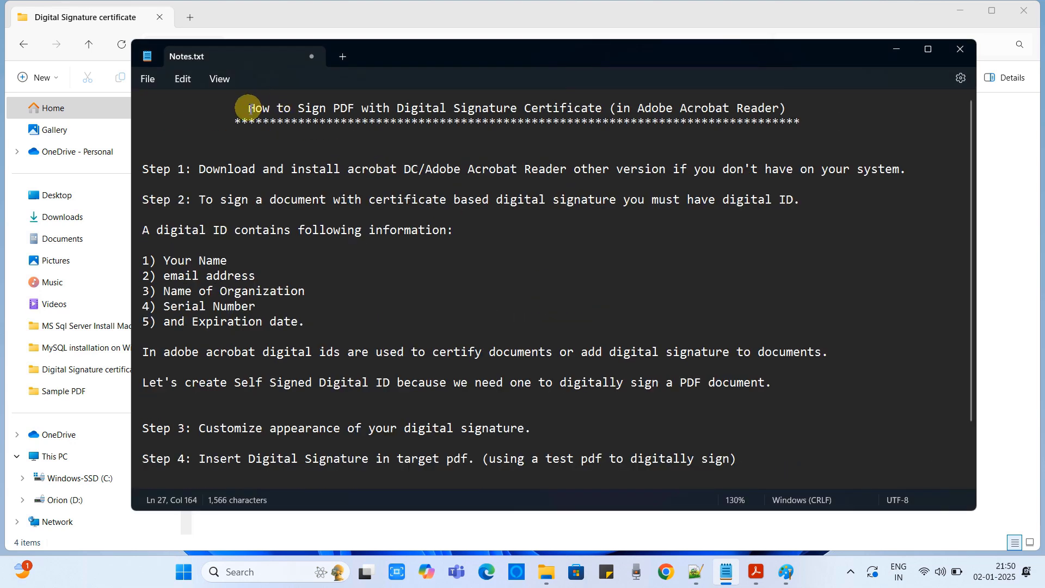
left_click_drag(247, 108, 799, 111)
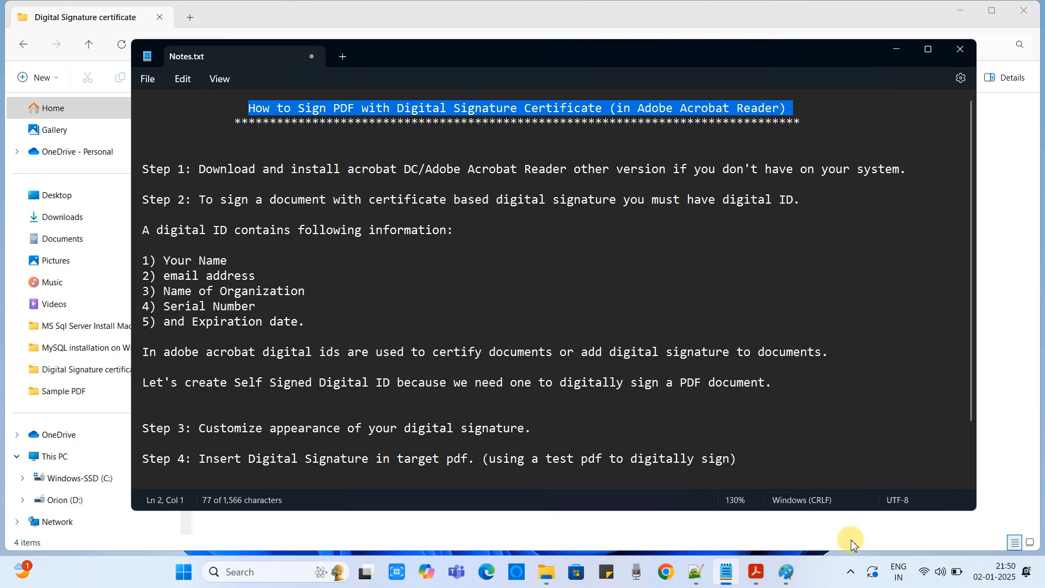
Expand the hidden tray icons to restore Acrobat showing Sample_Singed_Doc.pdf.
left_click(851, 572)
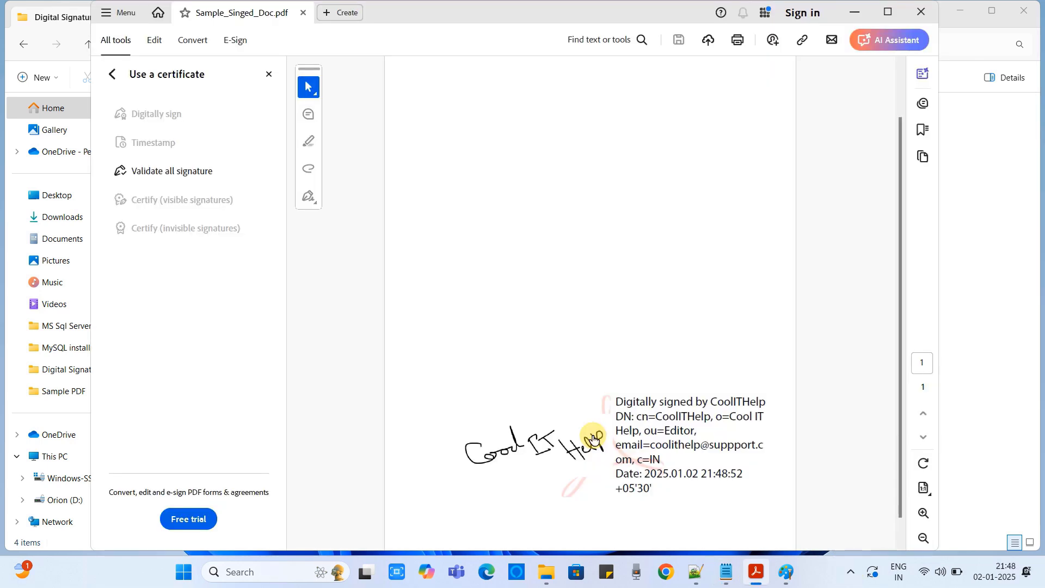